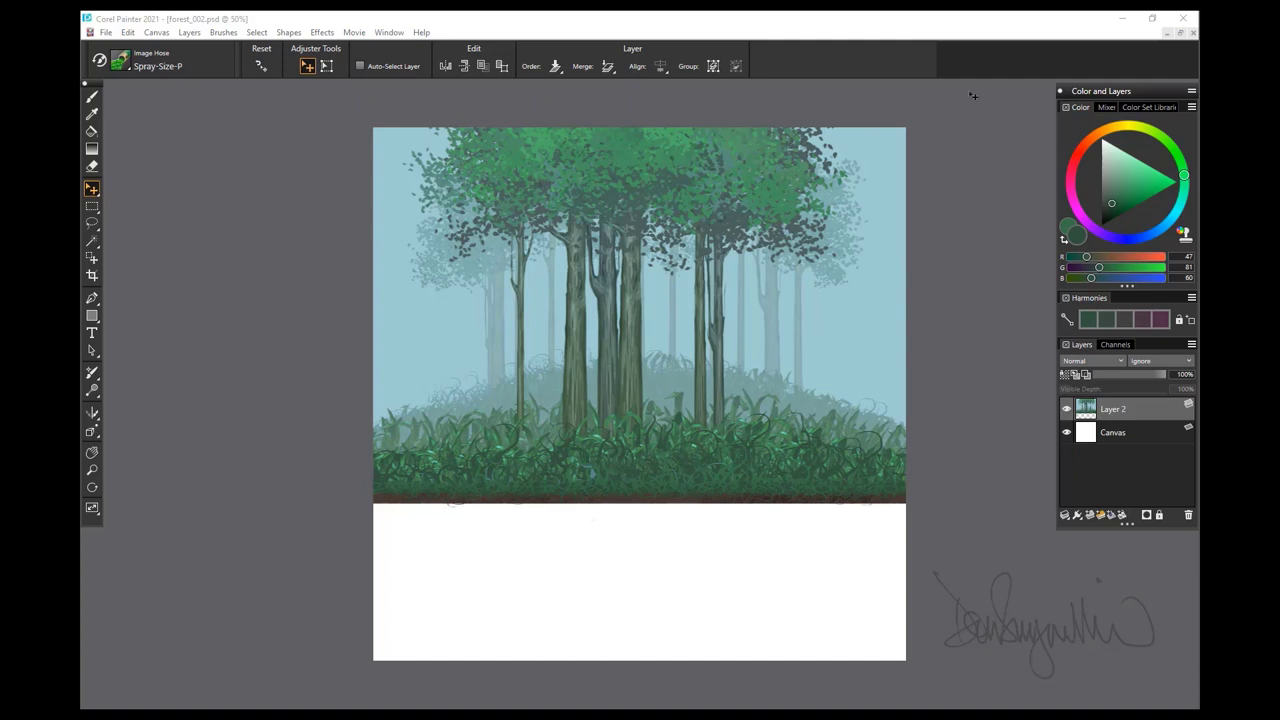
Shift the Color and Layers palette slightly toward the canvas and activate the Brush tool.
{"action": "left_click", "coordinate": [965, 26]}
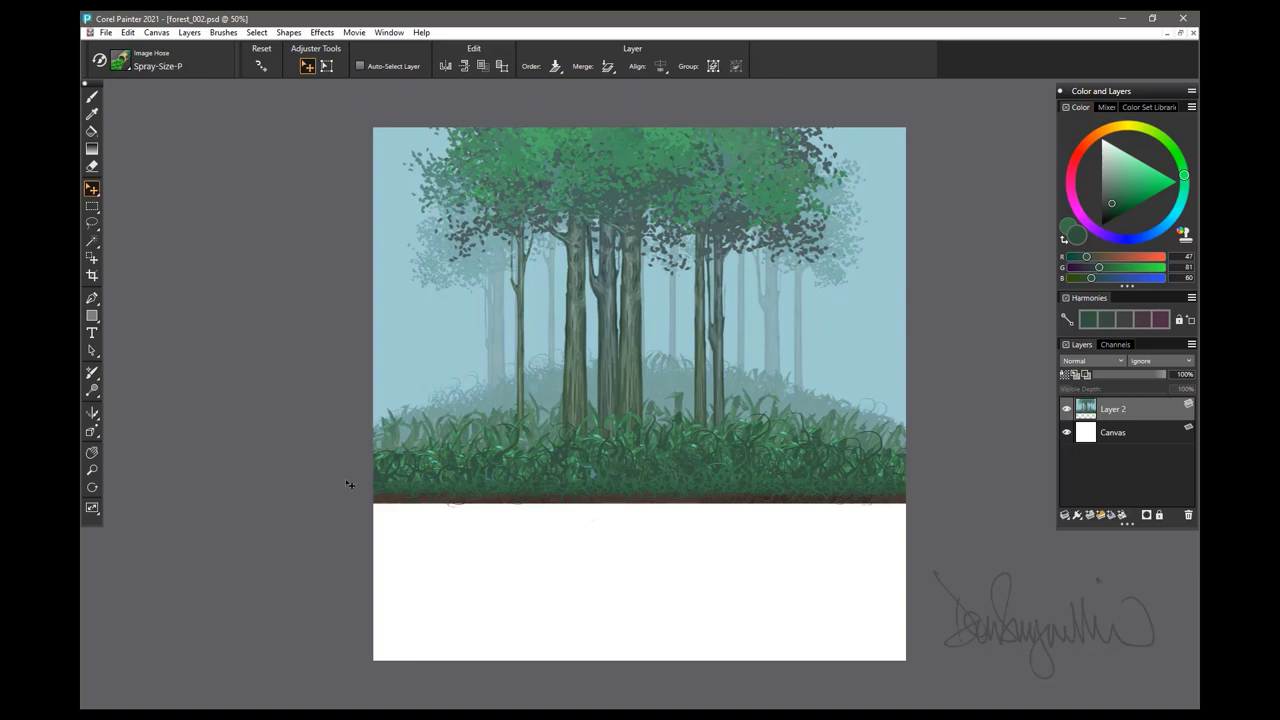
{"action": "left_click_drag", "start_coordinate": [1099, 95], "coordinate": [1059, 95]}
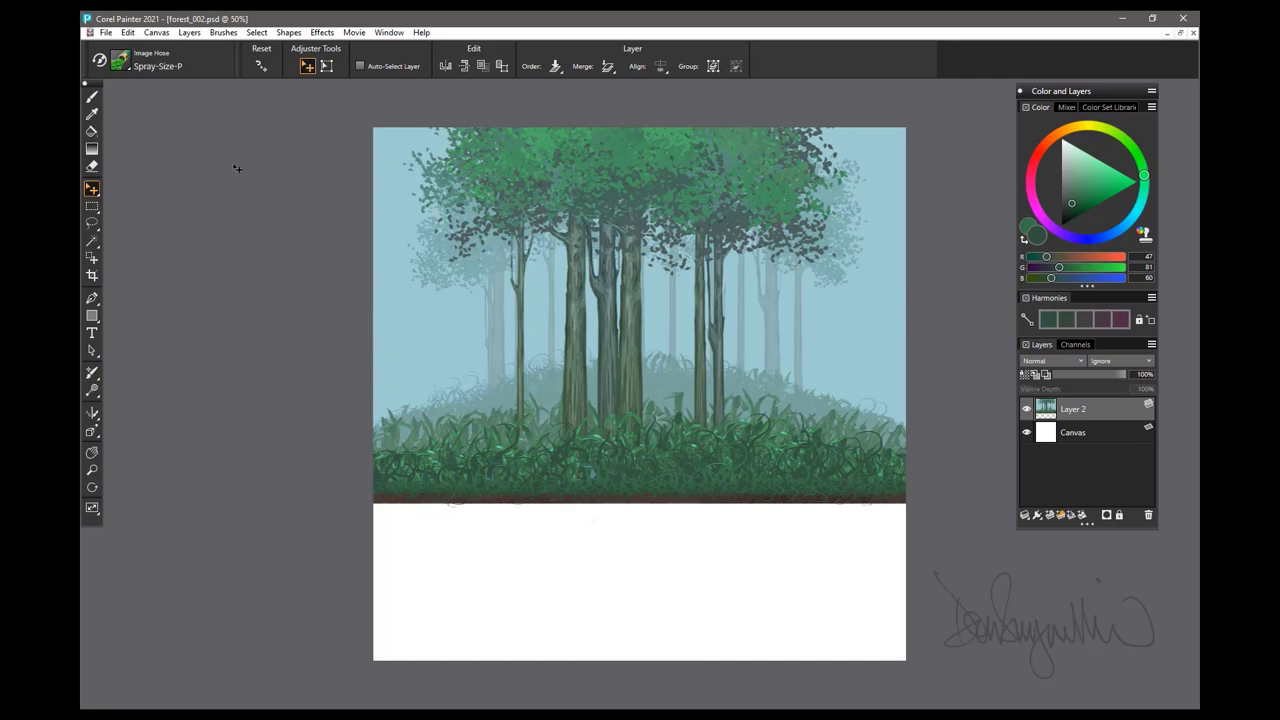
{"action": "left_click", "coordinate": [92, 97]}
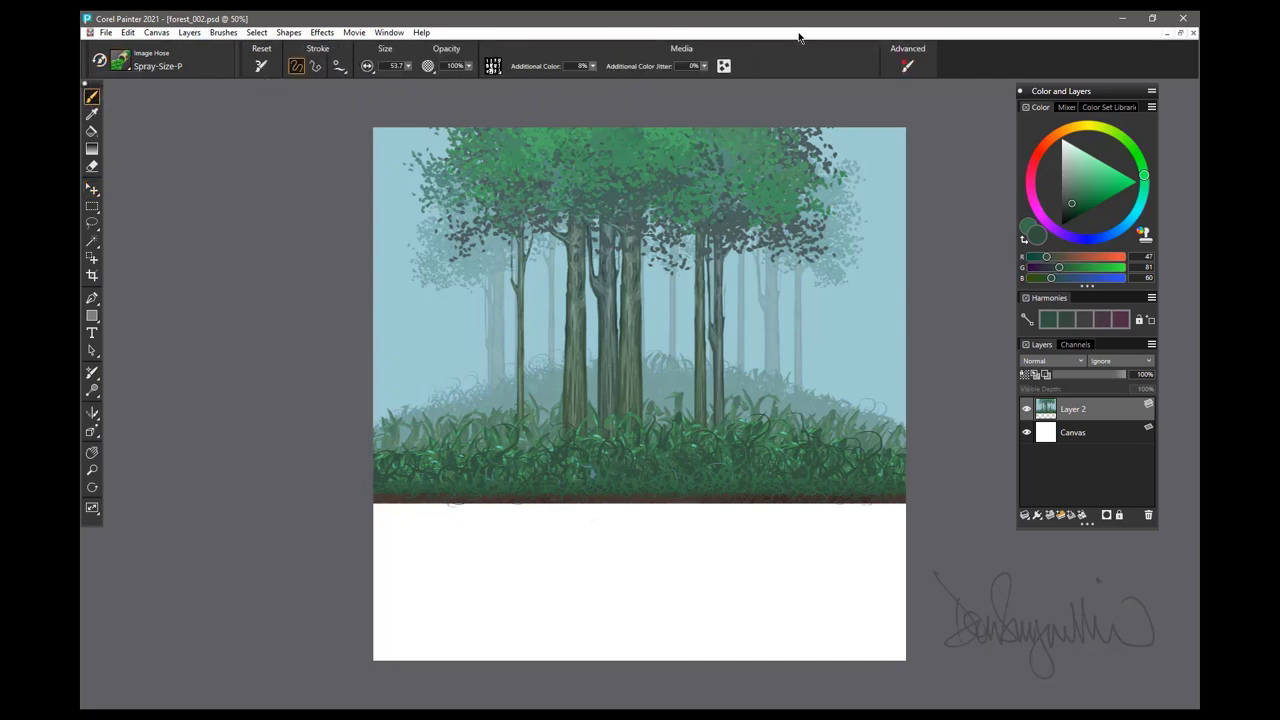
Duplicate the forest layer and flip the copy vertically.
{"action": "right_click", "coordinate": [1097, 413]}
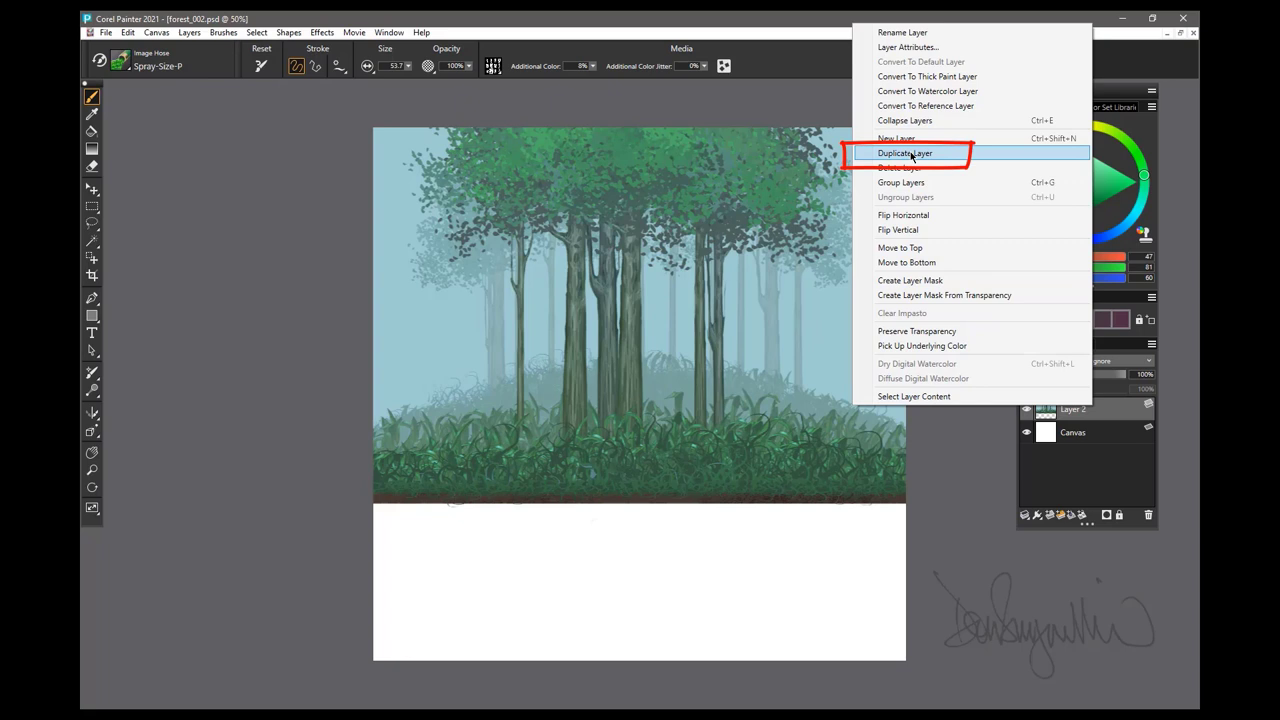
{"action": "left_click", "coordinate": [912, 155]}
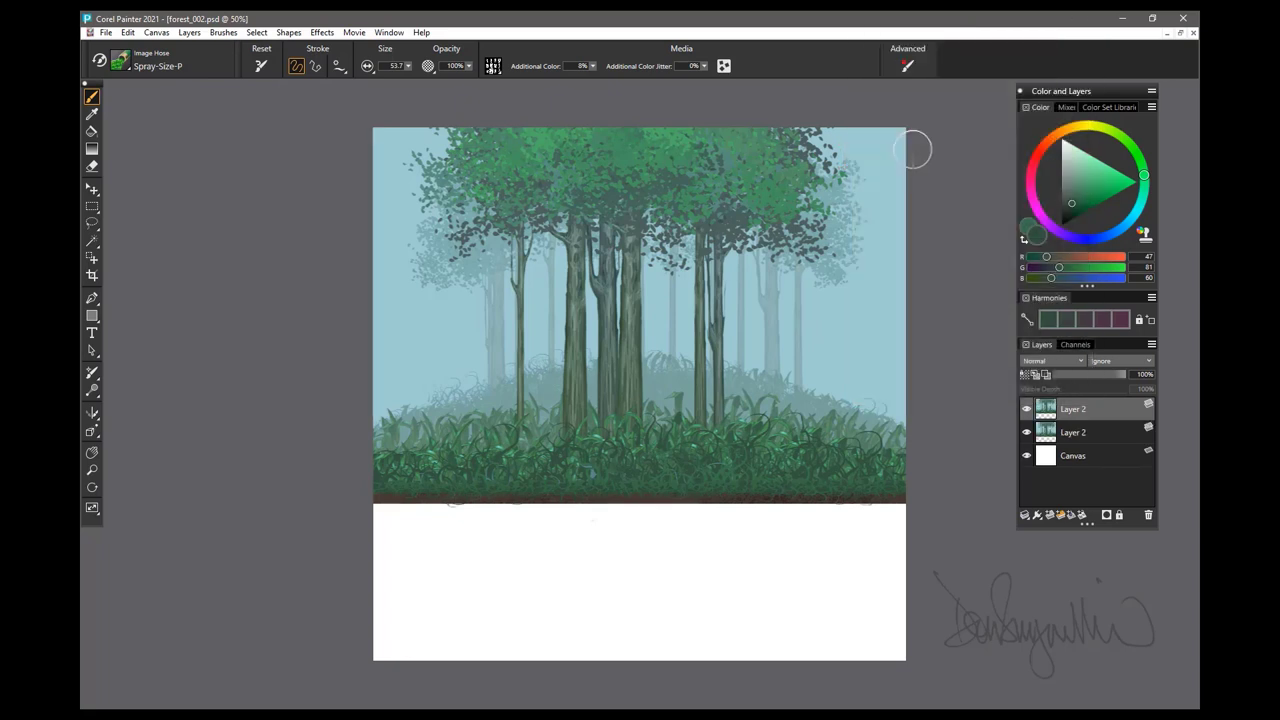
{"action": "left_click", "coordinate": [128, 33]}
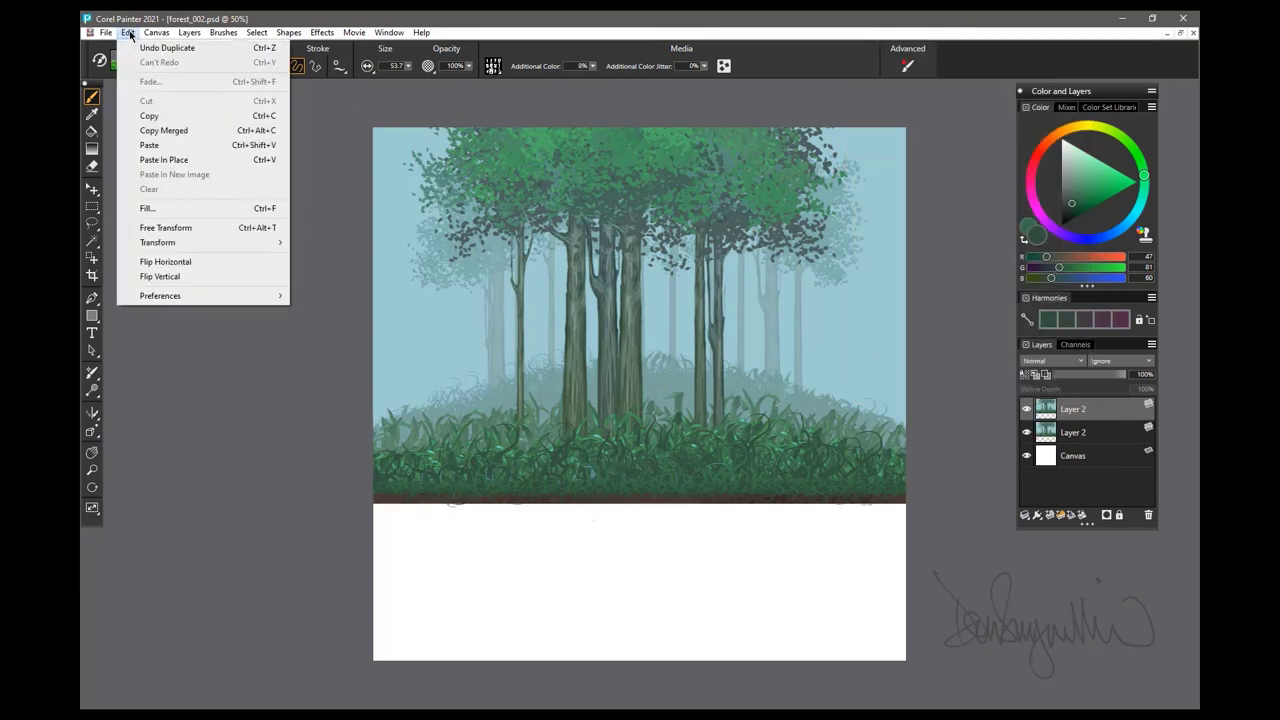
{"action": "left_click", "coordinate": [172, 278]}
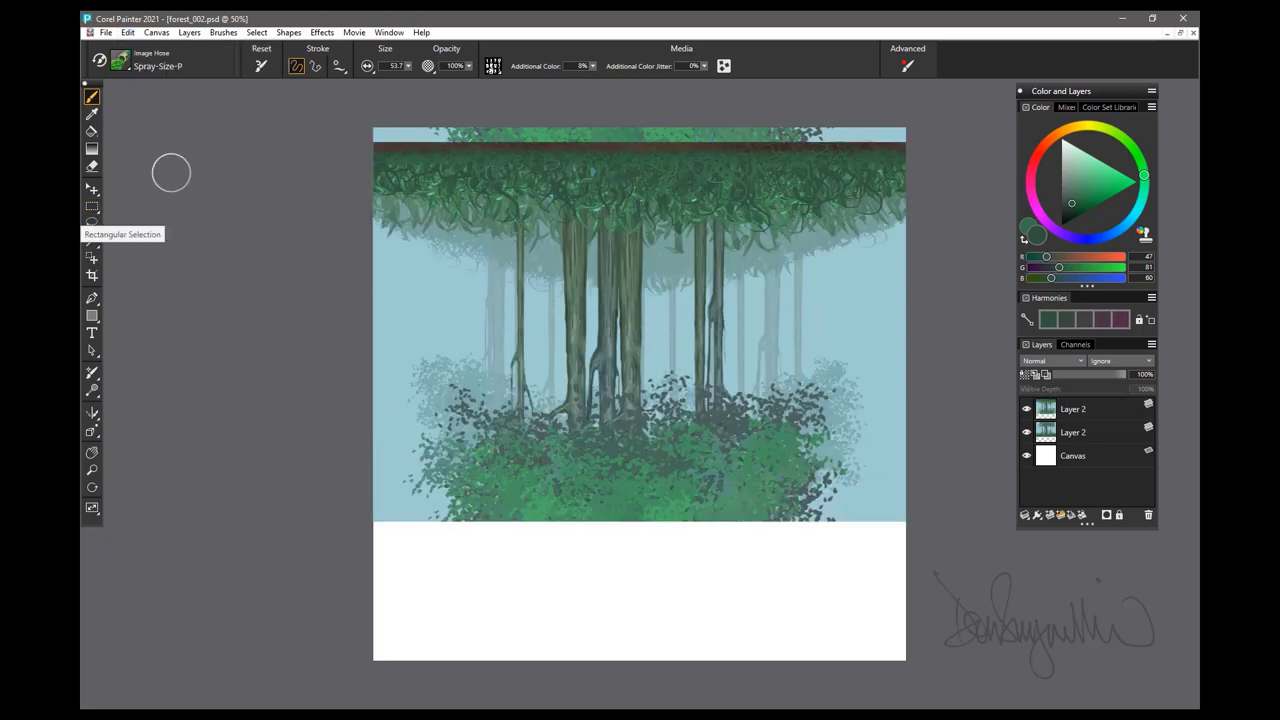
Move the flipped forest copy down until its lower edge meets the bottom of the canvas.
{"action": "left_click", "coordinate": [91, 189]}
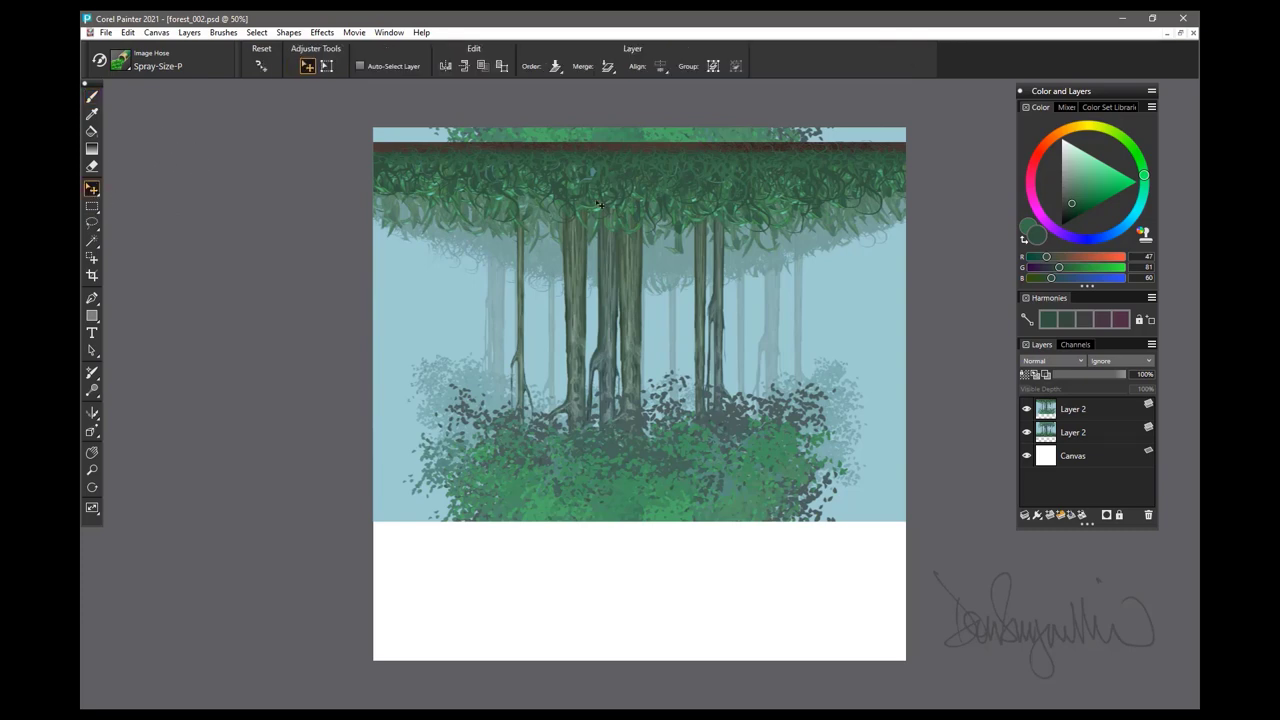
{"action": "left_click_drag", "start_coordinate": [595, 205], "coordinate": [596, 567]}
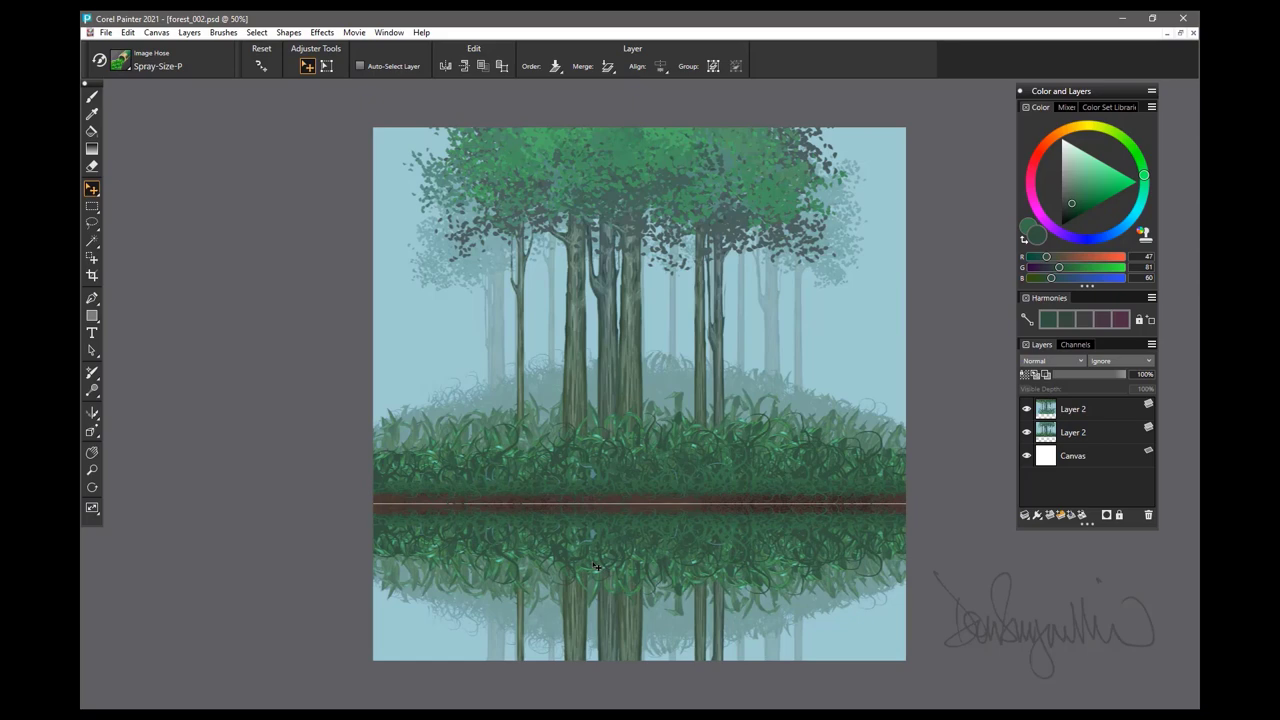
{"action": "left_click_drag", "start_coordinate": [595, 567], "coordinate": [595, 344]}
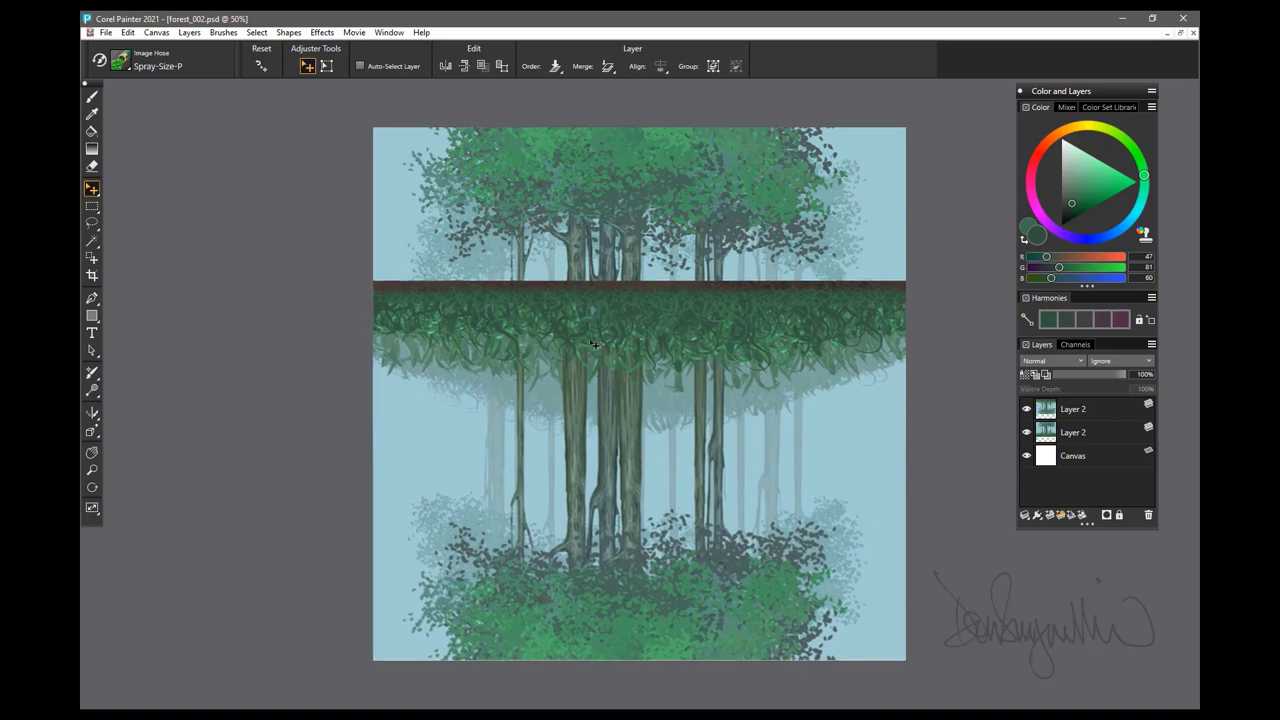
Squash the flipped copy vertically with Free Transform so its upper edge slightly overlaps the forest's ground line.
{"action": "left_click", "coordinate": [128, 32]}
{"action": "left_click", "coordinate": [172, 230]}
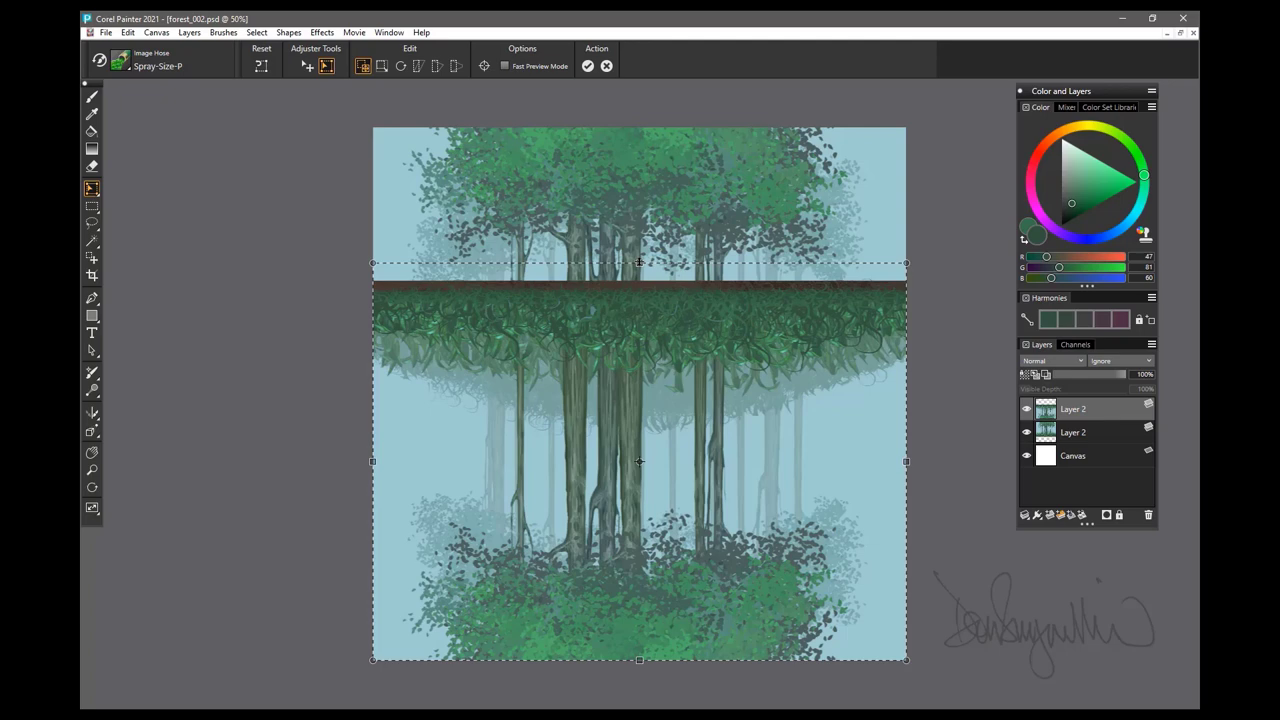
{"action": "left_click_drag", "start_coordinate": [639, 262], "coordinate": [593, 497]}
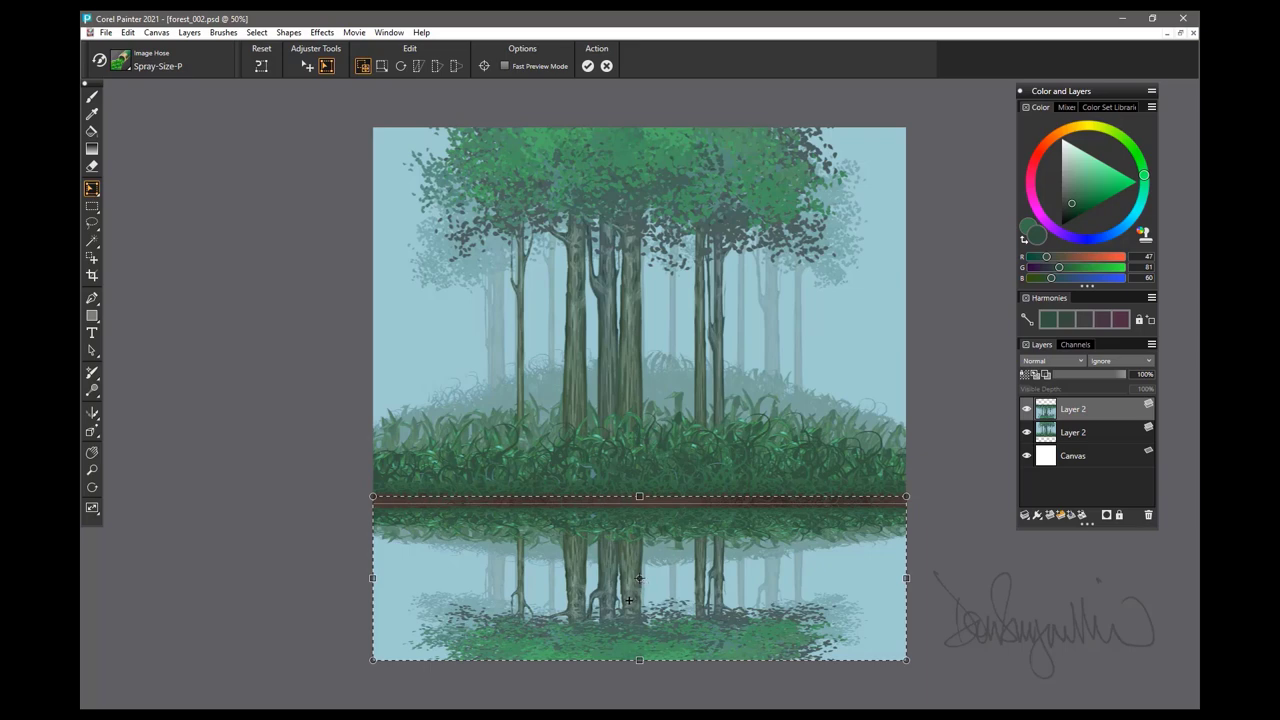
{"action": "key", "text": "Return"}
Duplicate the squashed reflection layer and hide the new copy.
{"action": "right_click", "coordinate": [1082, 404]}
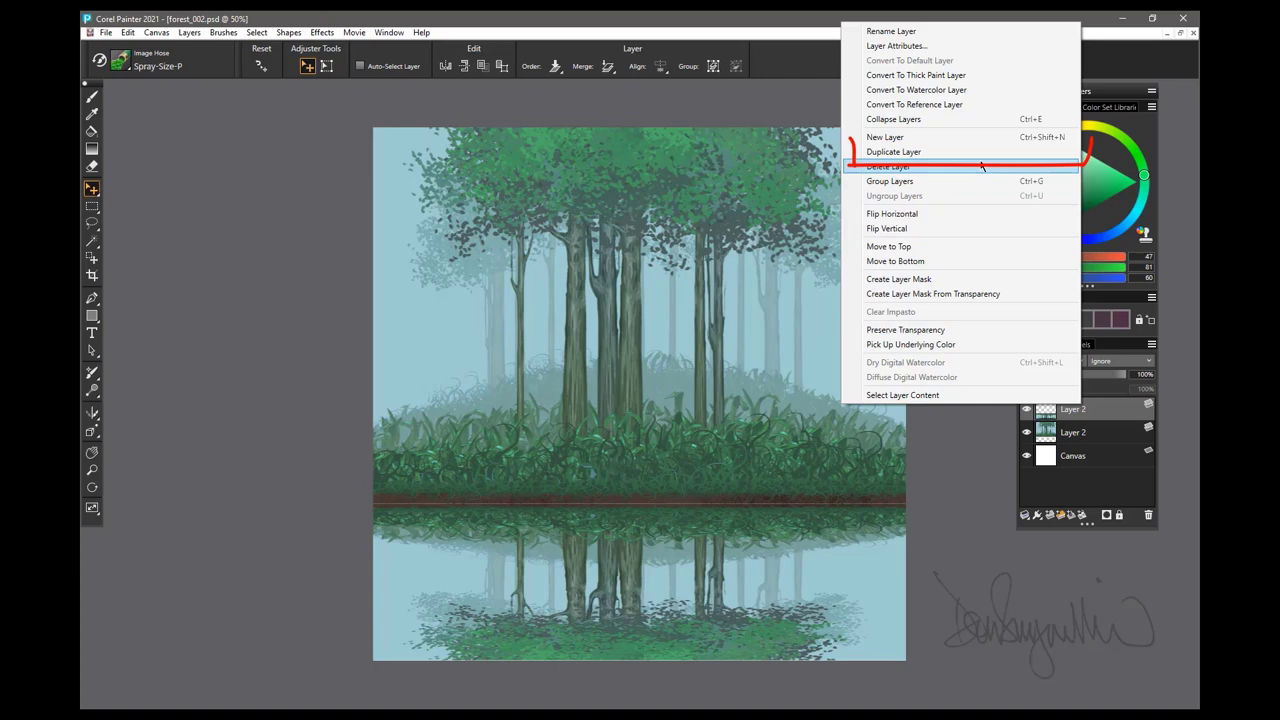
{"action": "left_click", "coordinate": [911, 152]}
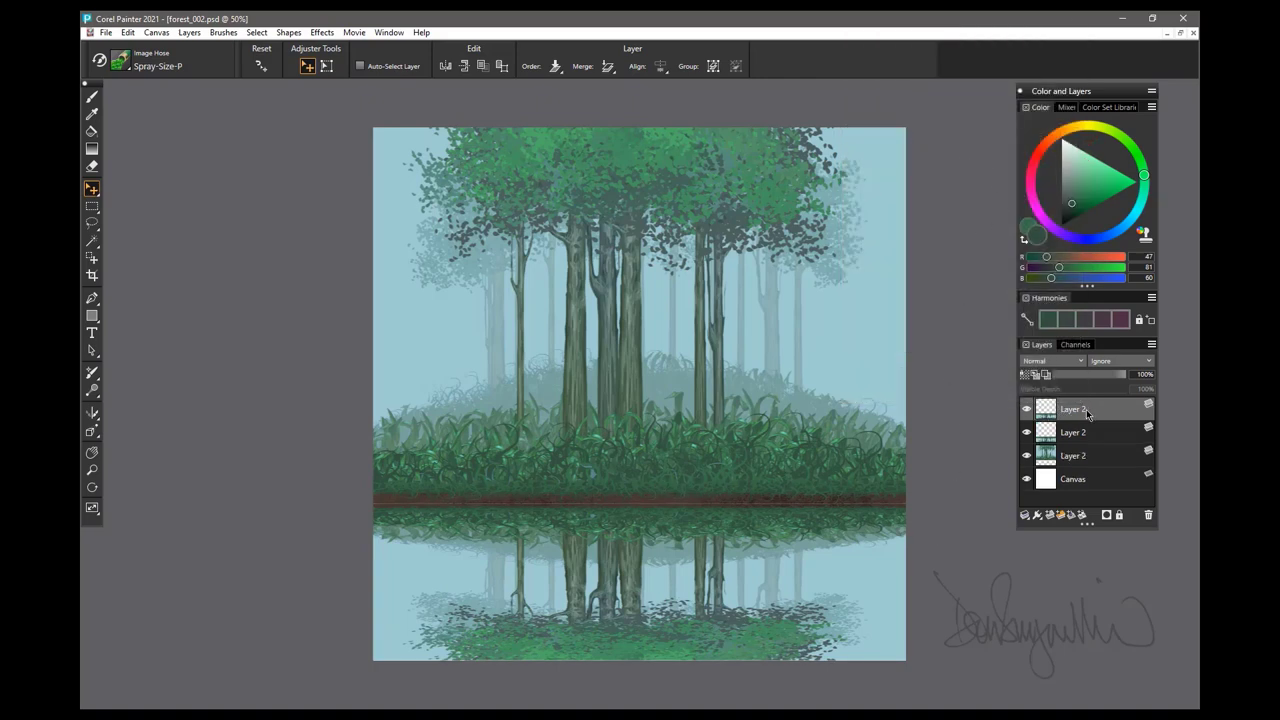
{"action": "left_click", "coordinate": [1027, 410]}
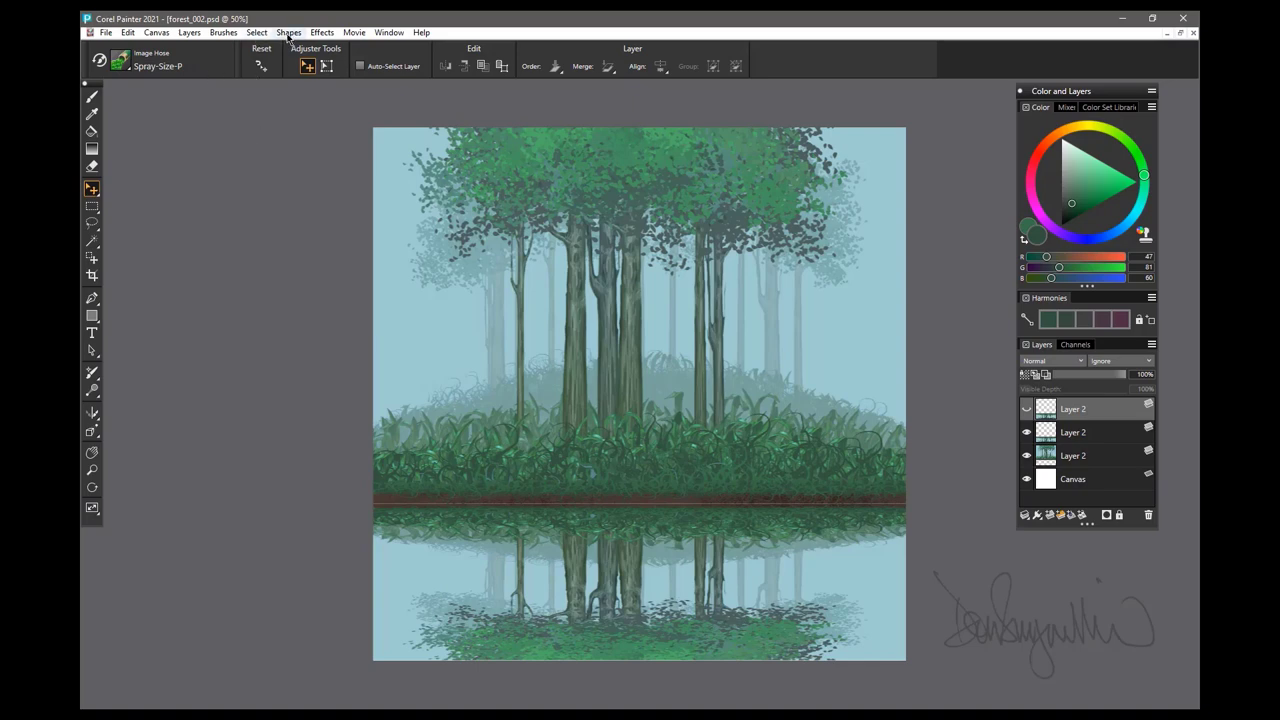
Show the Papers panel and place it in the empty area between the toolbox and the canvas.
{"action": "left_click", "coordinate": [386, 34]}
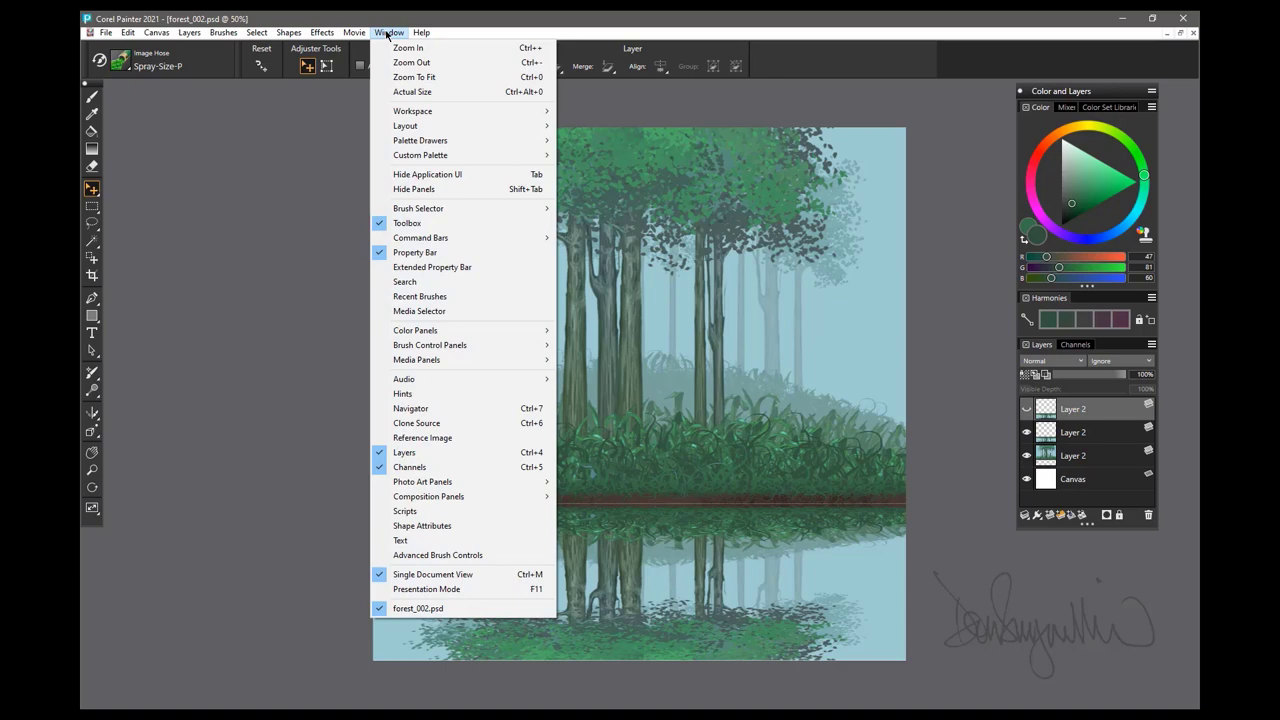
{"action": "mouse_move", "coordinate": [548, 361]}
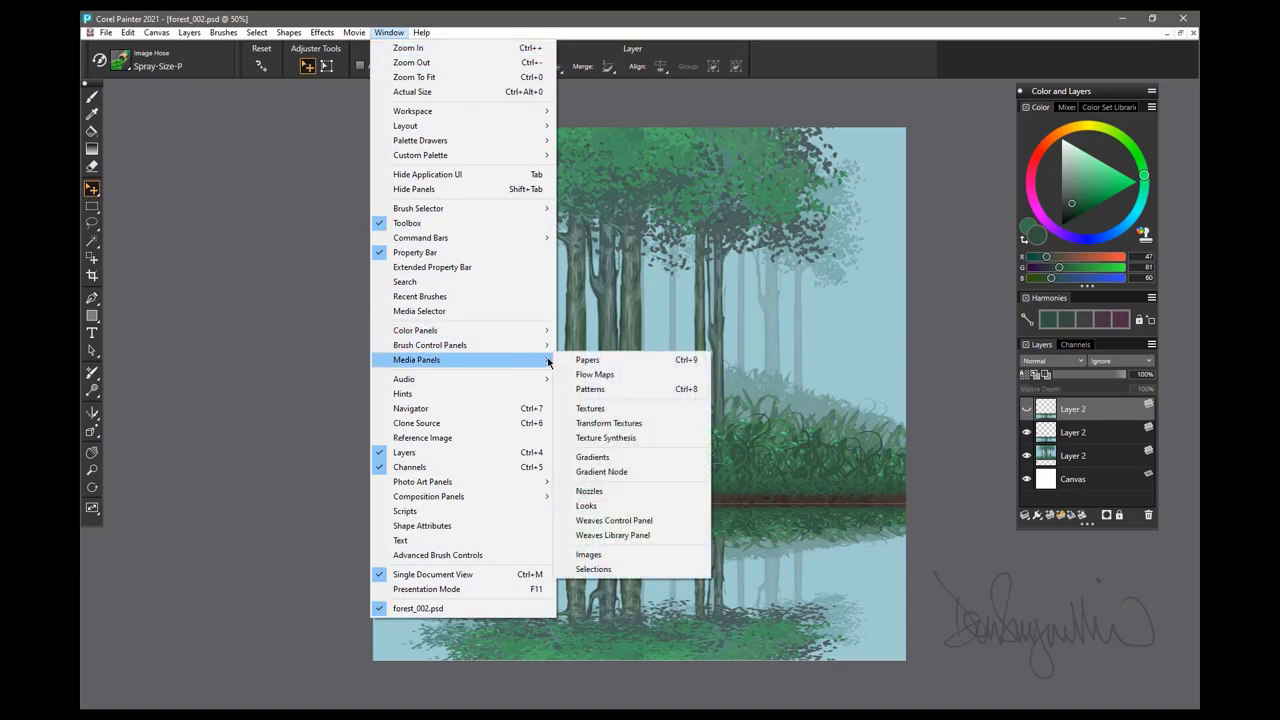
{"action": "left_click", "coordinate": [586, 362]}
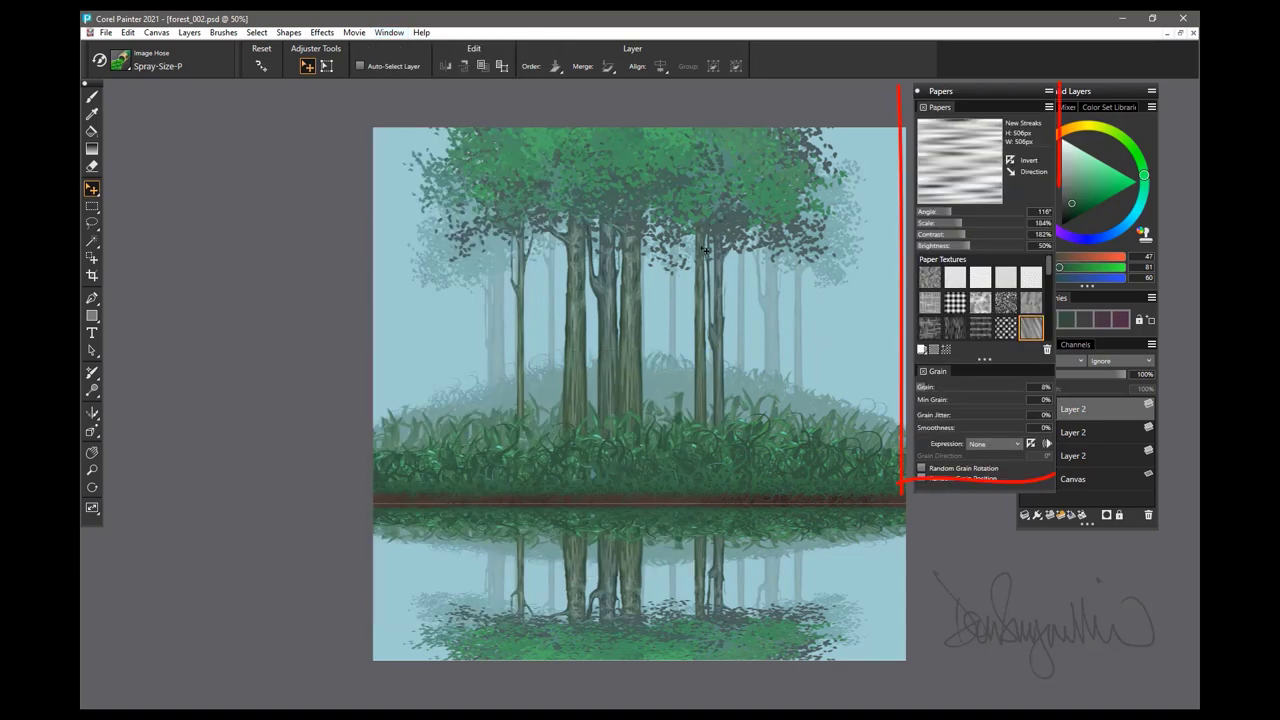
{"action": "left_click_drag", "start_coordinate": [960, 96], "coordinate": [906, 104]}
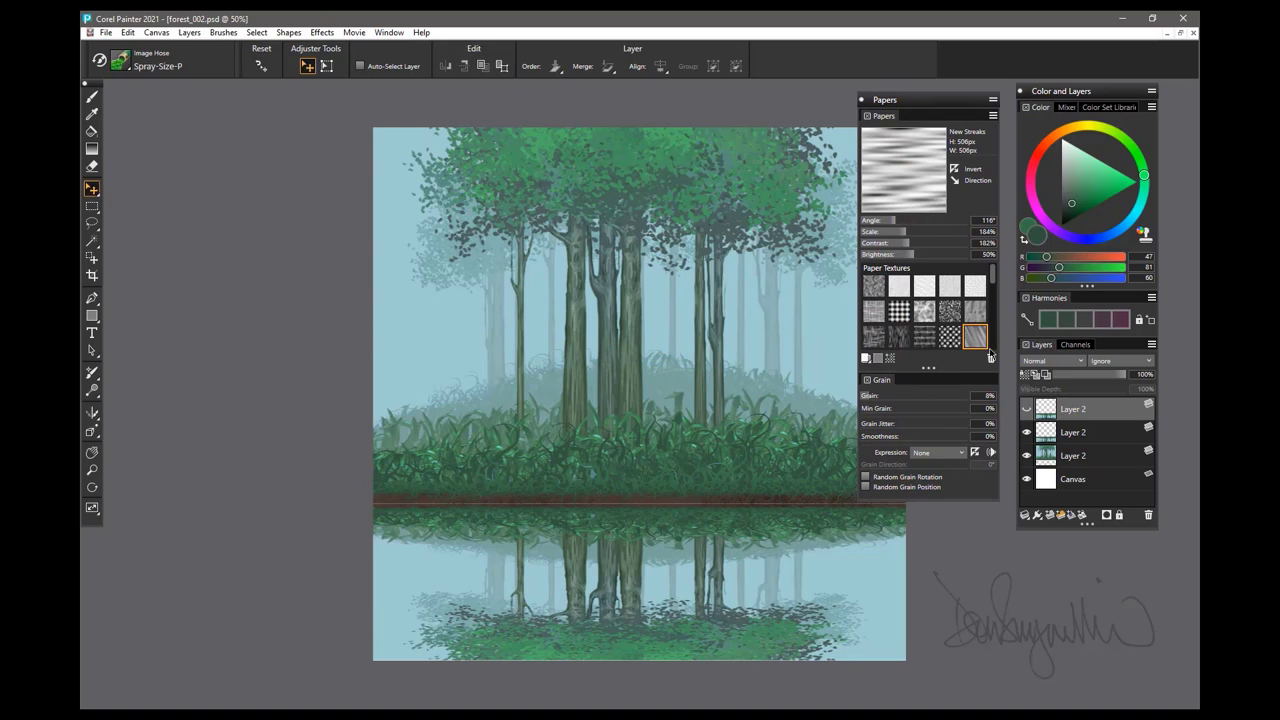
{"action": "mouse_move", "coordinate": [994, 280]}
{"action": "left_mouse_down"}
{"action": "mouse_move", "coordinate": [994, 296]}
{"action": "mouse_move", "coordinate": [995, 282]}
{"action": "left_mouse_up"}
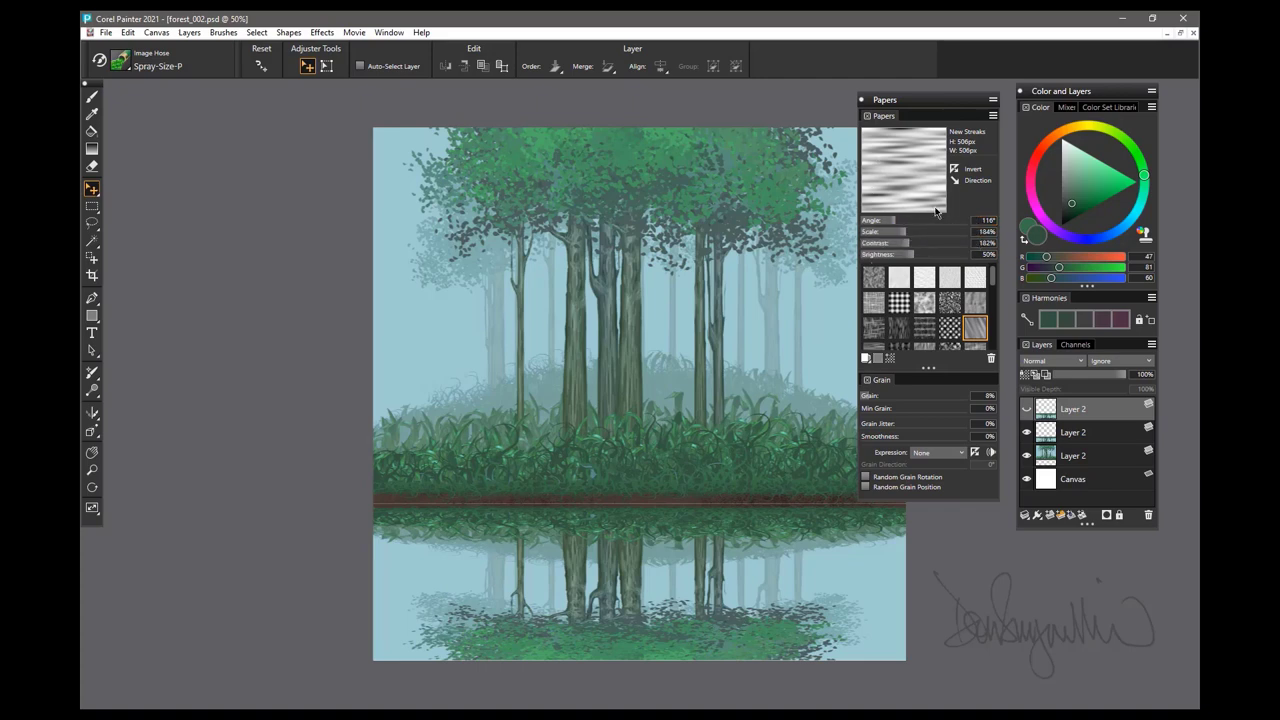
{"action": "left_click_drag", "start_coordinate": [934, 98], "coordinate": [265, 113]}
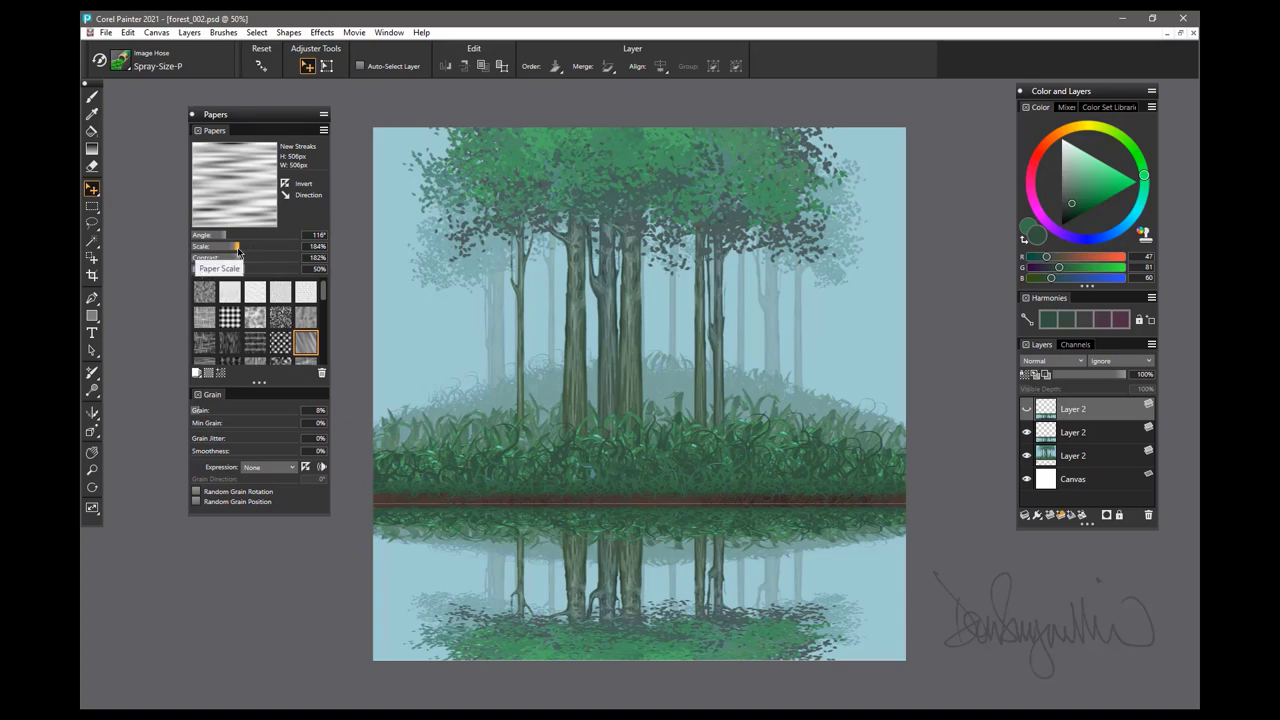
{"action": "left_click_drag", "start_coordinate": [263, 119], "coordinate": [260, 102]}
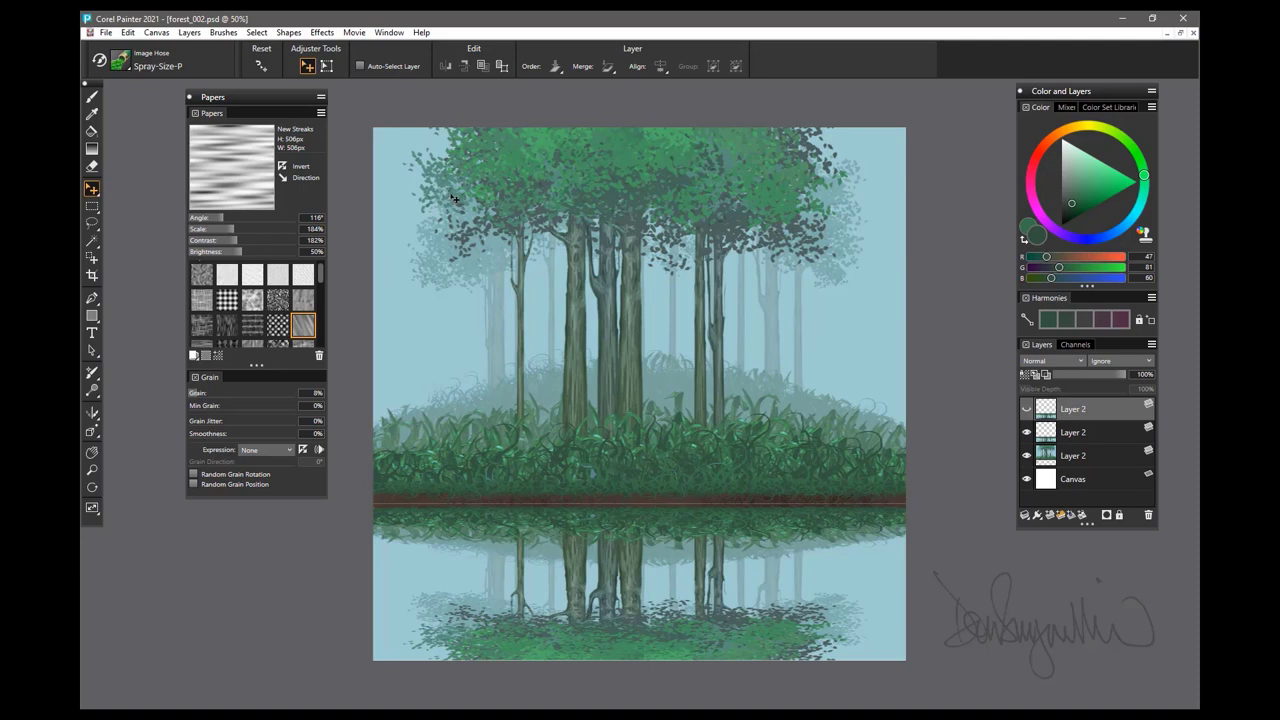
Try a Glass Distortion on the visible reflection layer using Paper, with Refraction map, amount 1.14 and variance 2.45.
{"action": "left_click", "coordinate": [1083, 438]}
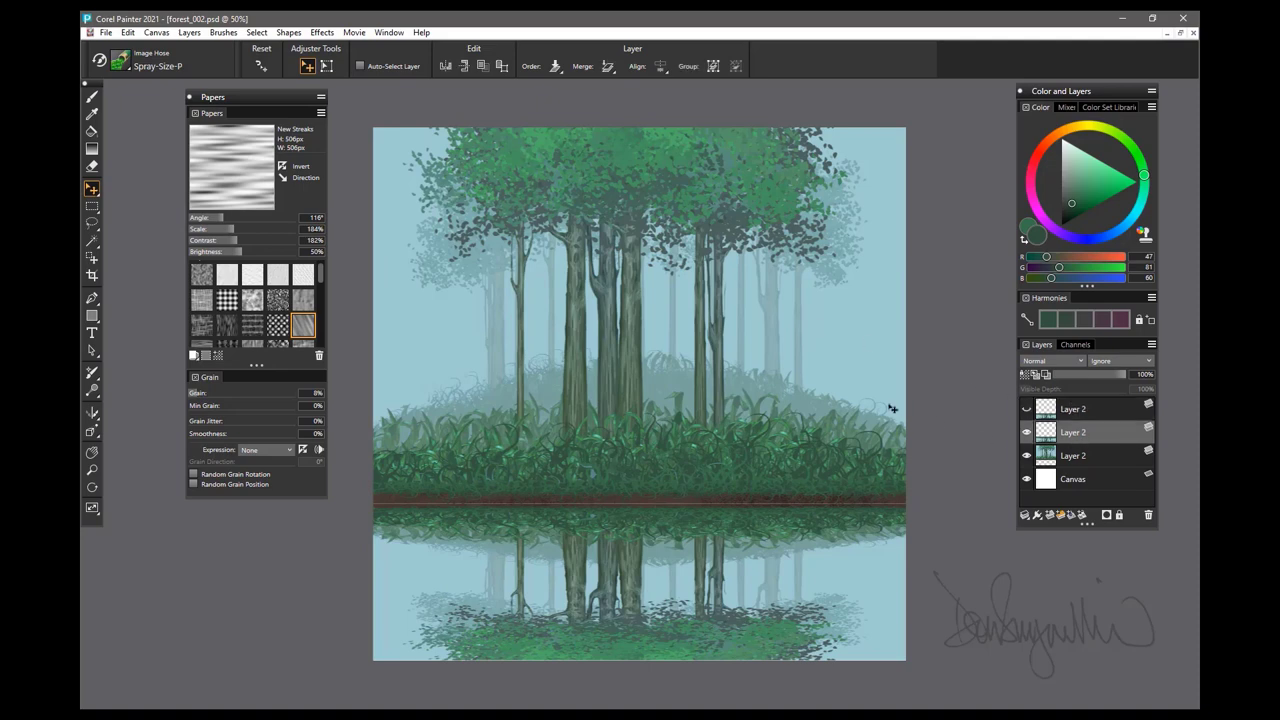
{"action": "left_click", "coordinate": [323, 34]}
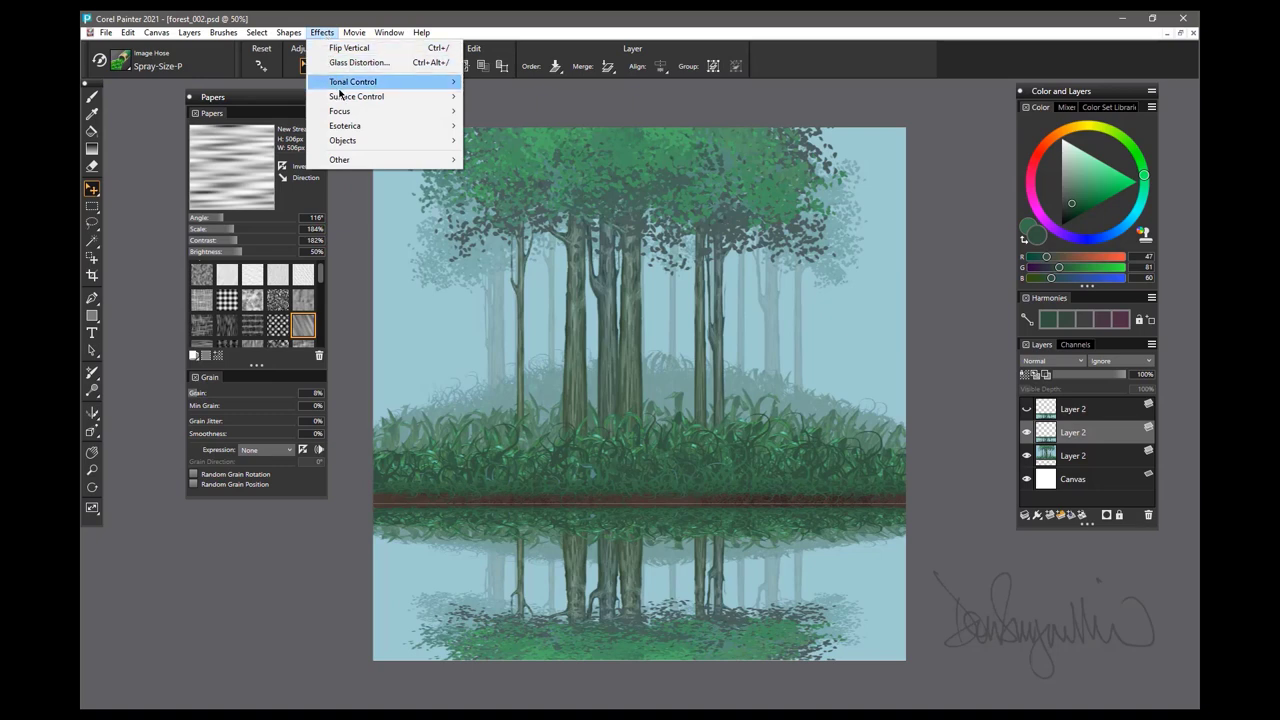
{"action": "mouse_move", "coordinate": [440, 112]}
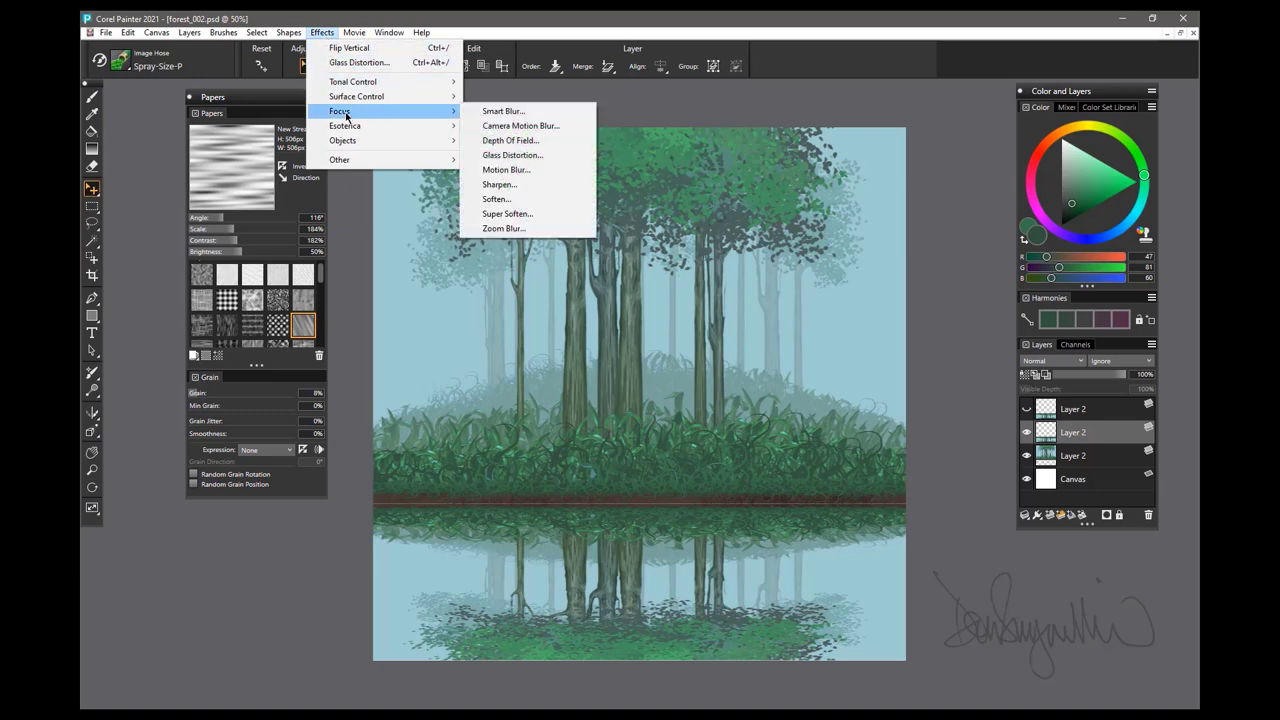
{"action": "left_click", "coordinate": [542, 158]}
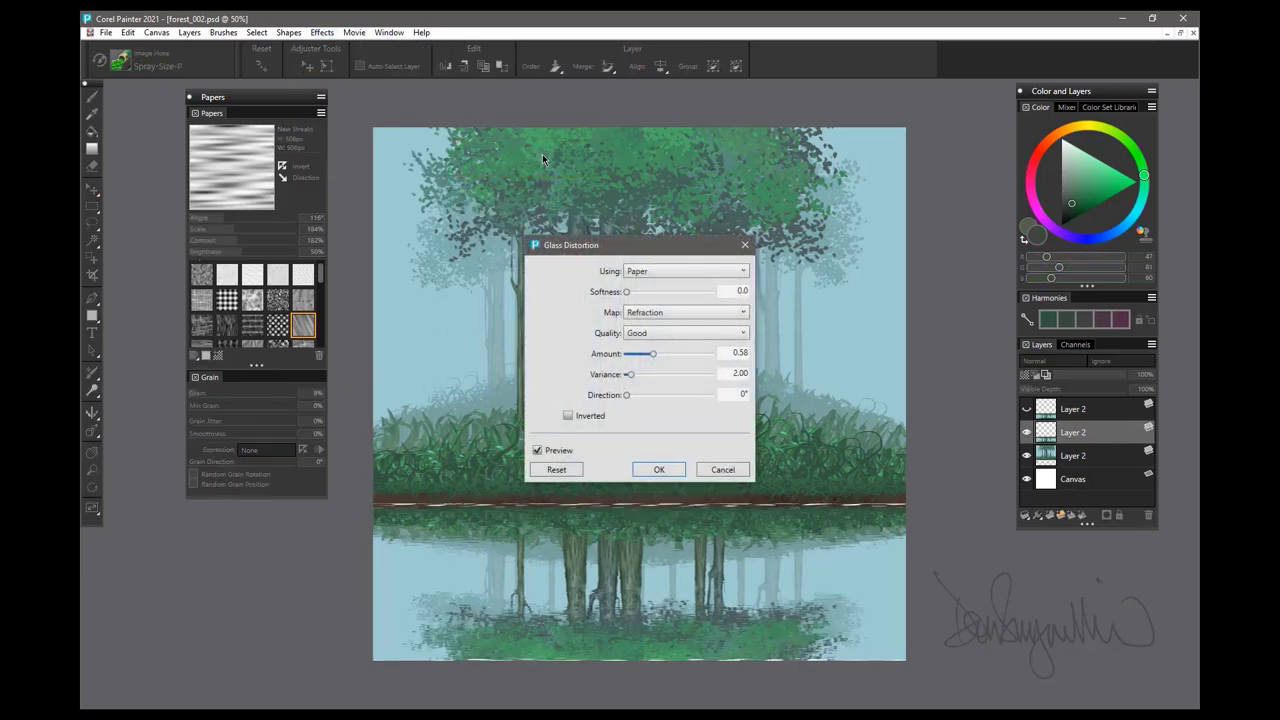
{"action": "left_click_drag", "start_coordinate": [646, 245], "coordinate": [647, 136]}
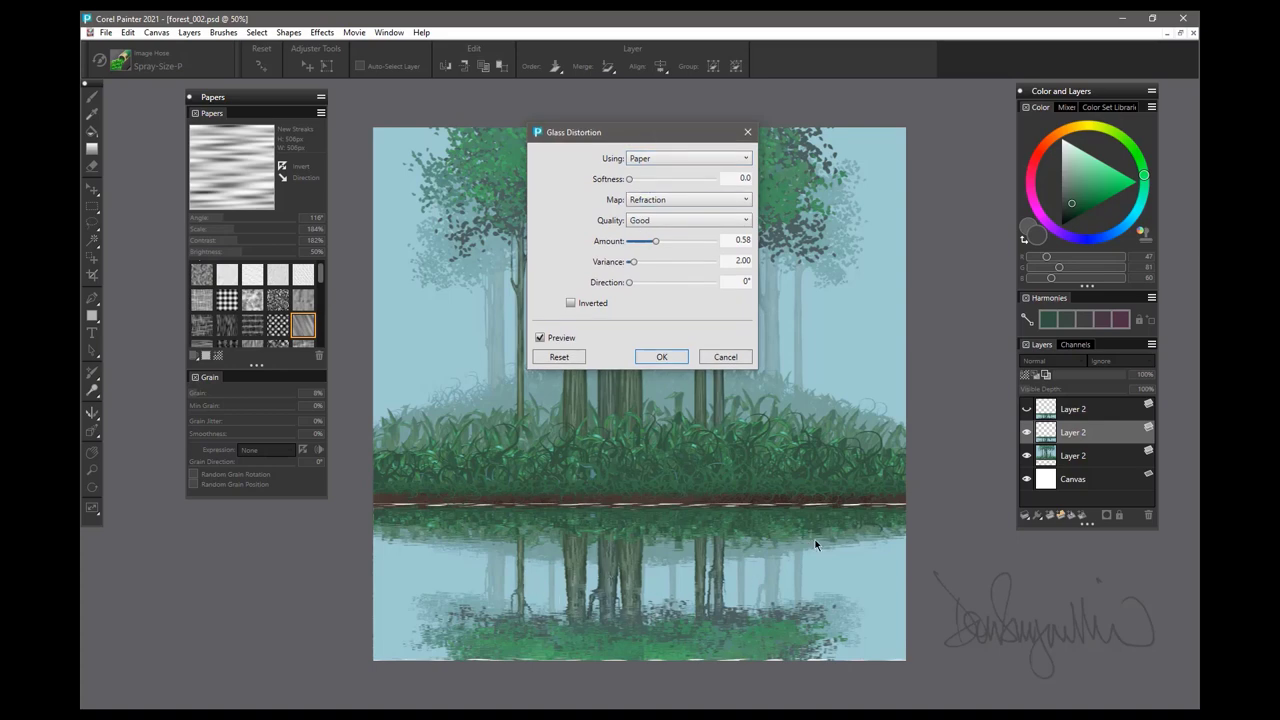
{"action": "left_click", "coordinate": [659, 160]}
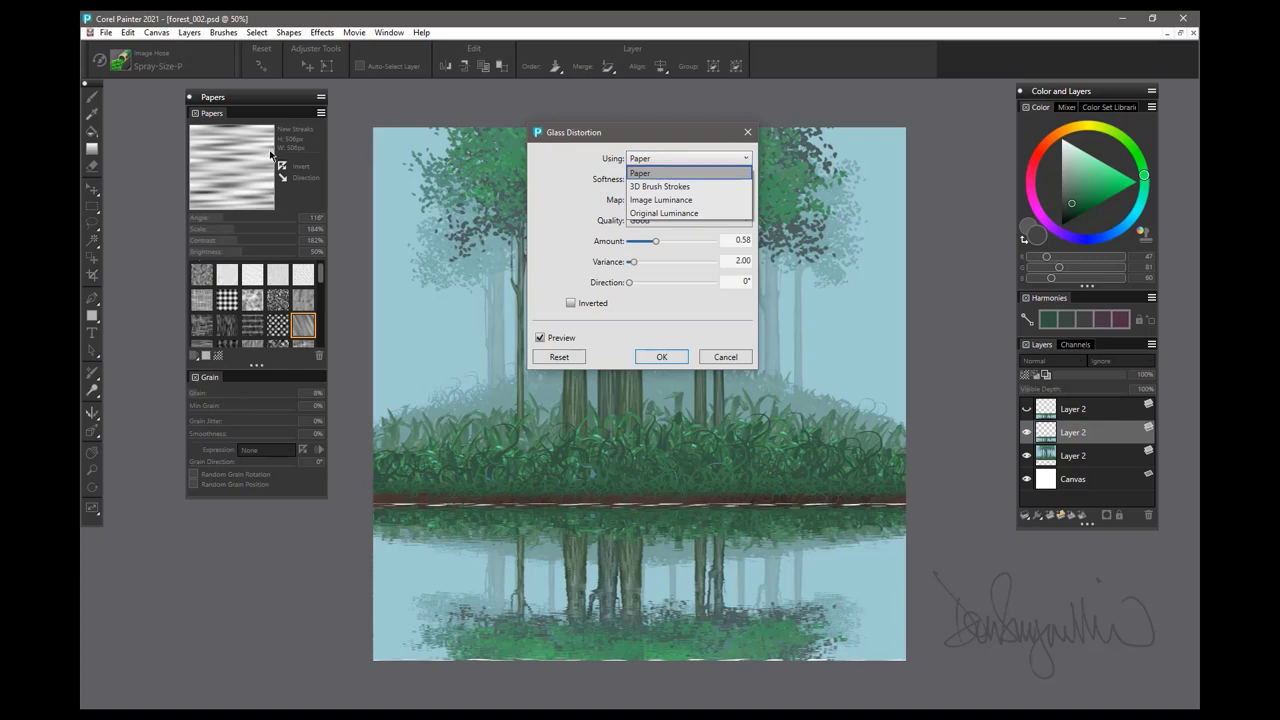
{"action": "left_click", "coordinate": [643, 136]}
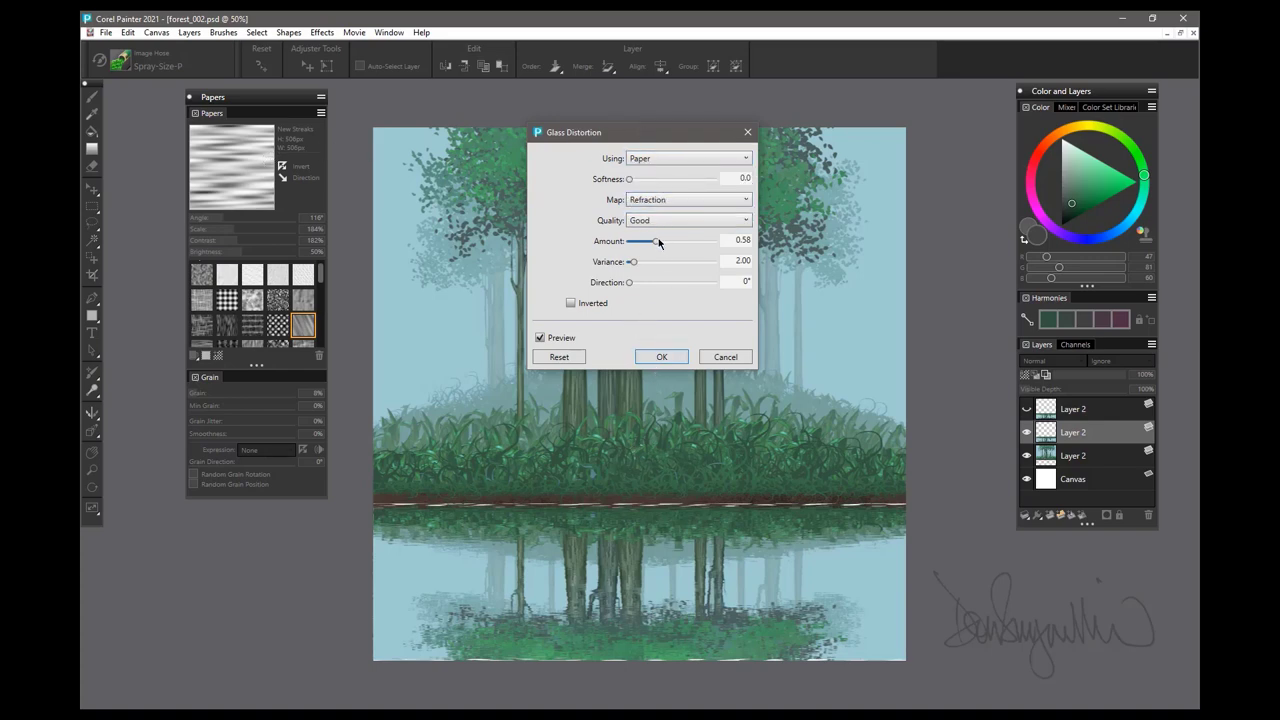
{"action": "mouse_move", "coordinate": [656, 241]}
{"action": "left_mouse_down"}
{"action": "mouse_move", "coordinate": [668, 244]}
{"action": "mouse_move", "coordinate": [634, 263]}
{"action": "mouse_move", "coordinate": [665, 245]}
{"action": "left_mouse_up"}
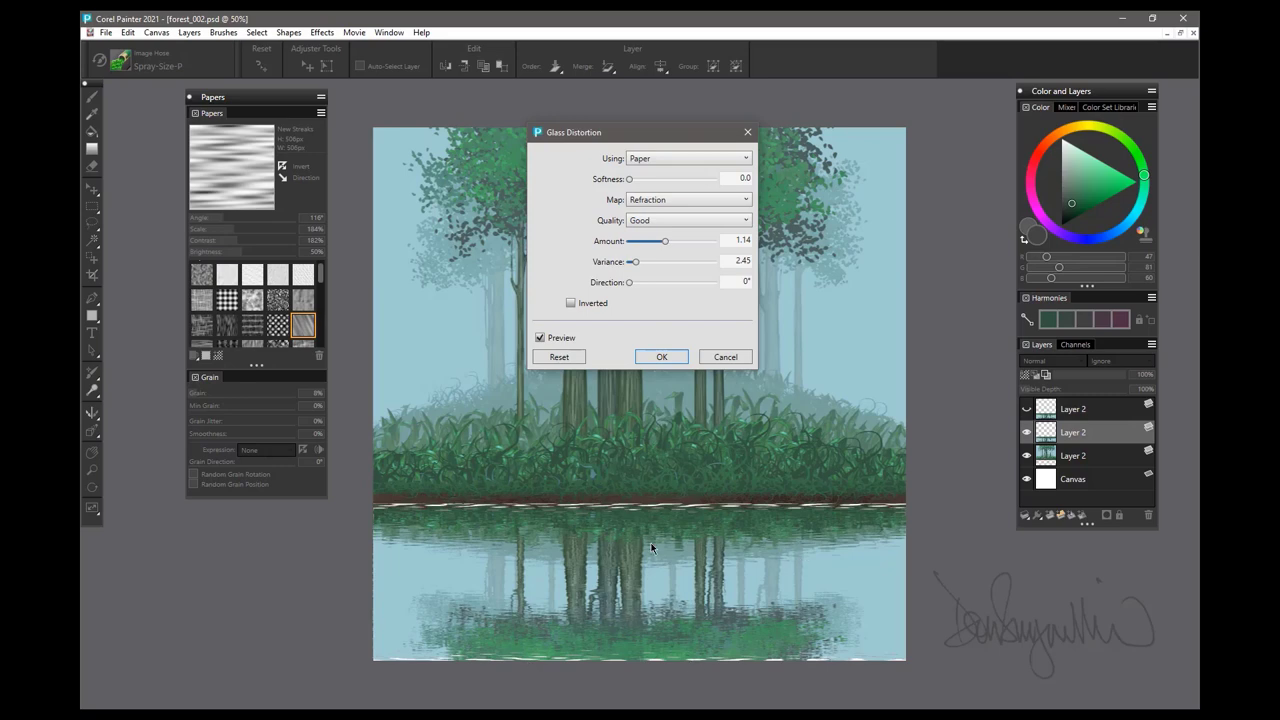
{"action": "left_click", "coordinate": [726, 357]}
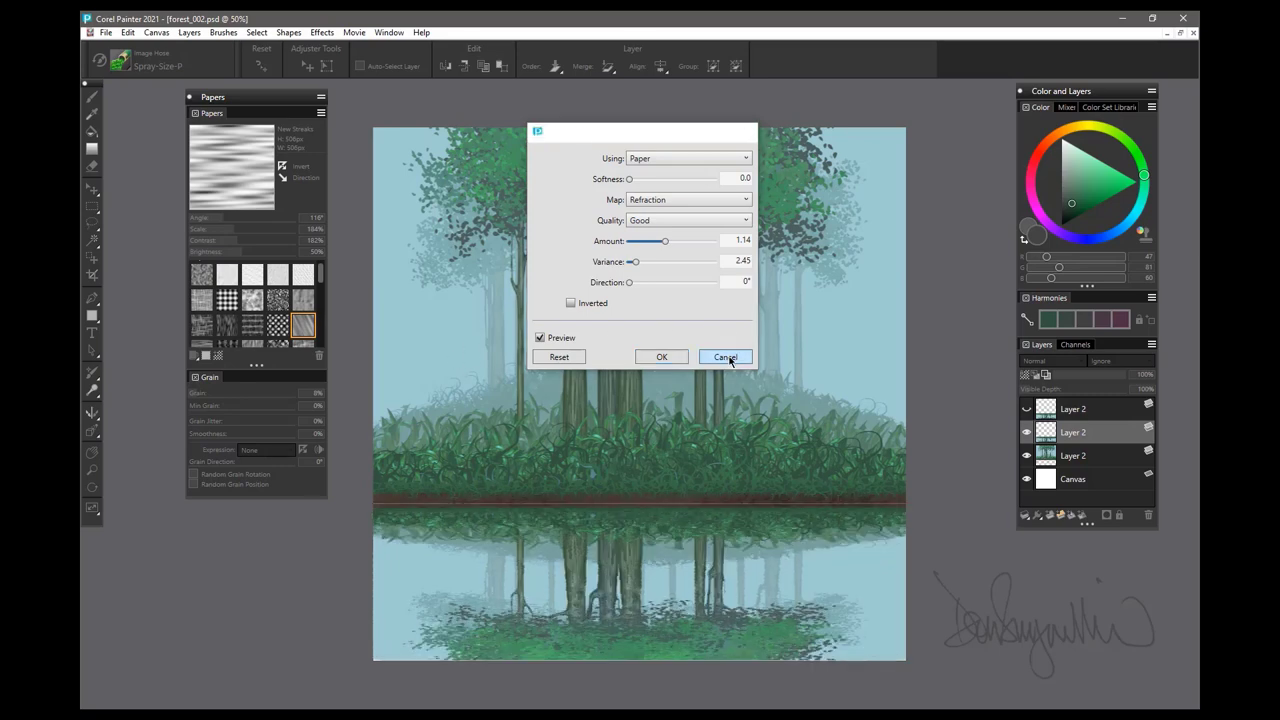
Delete the hidden duplicate of the reflection layer.
{"action": "left_click", "coordinate": [1025, 431]}
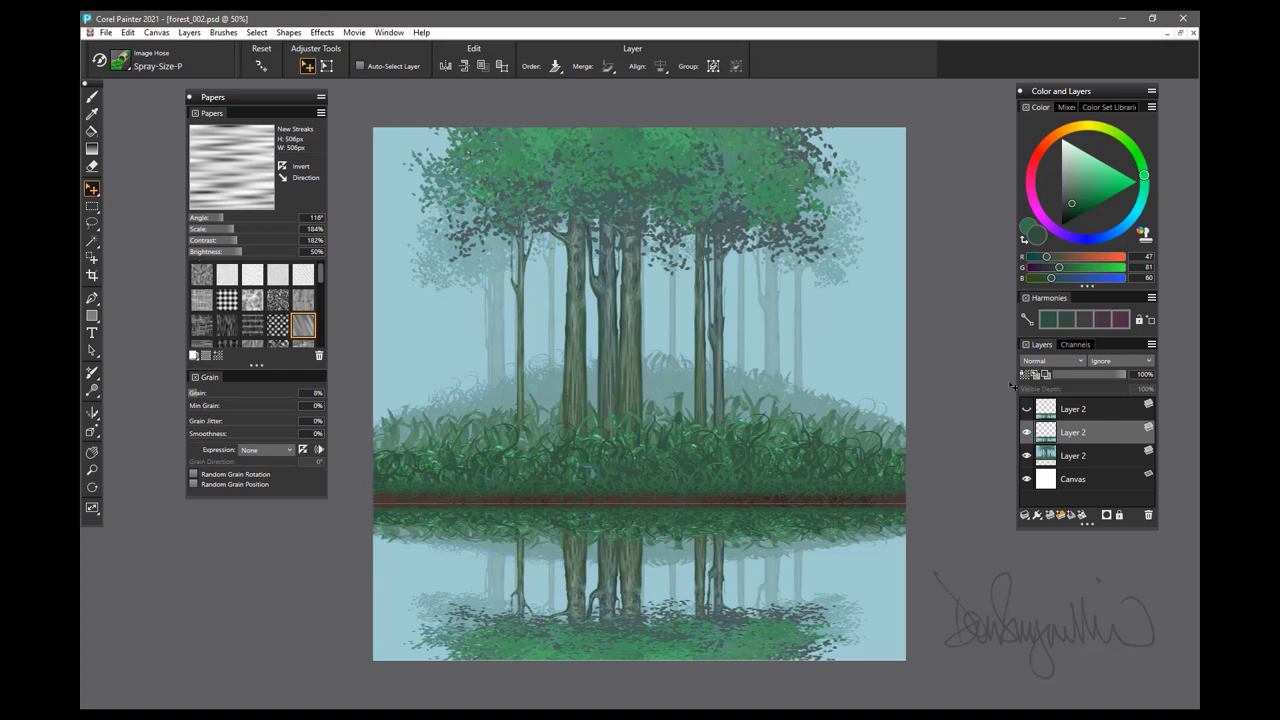
{"action": "left_click", "coordinate": [1086, 411]}
{"action": "key", "text": "Delete"}
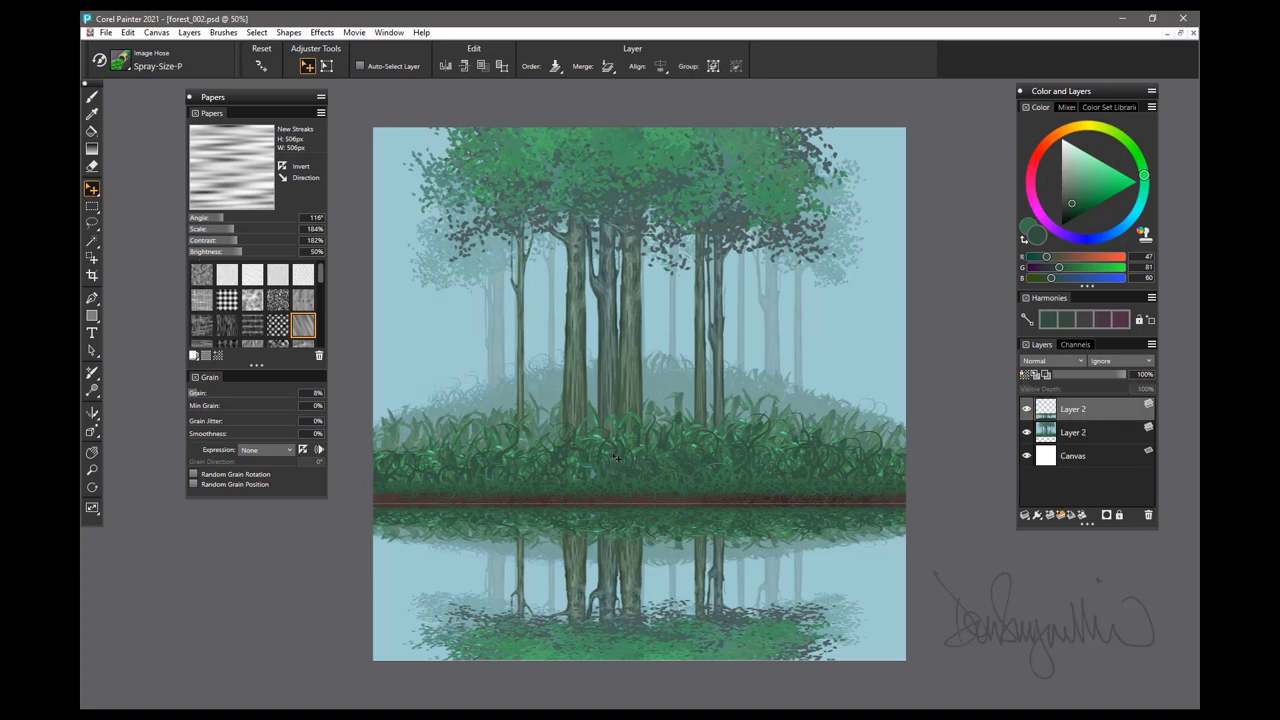
Free-transform the reflection layer, stretching it slightly up over the bank and slightly below the canvas edge.
{"action": "left_click", "coordinate": [128, 32]}
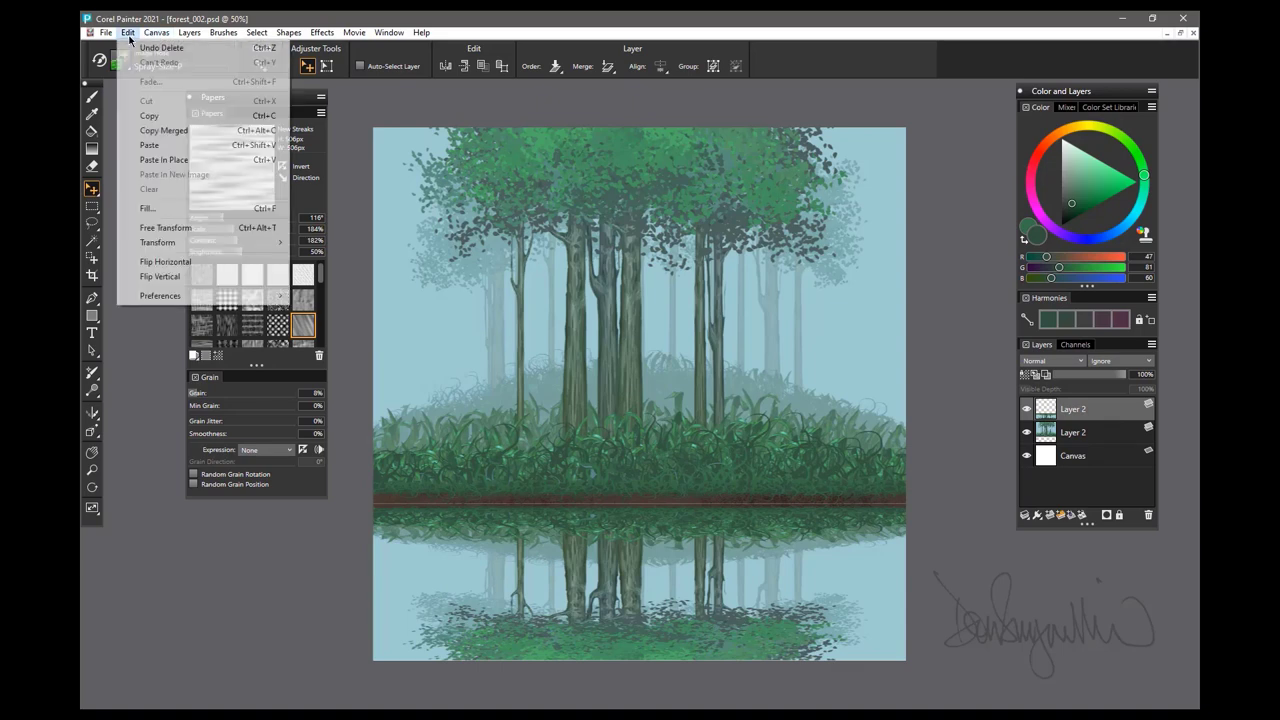
{"action": "left_click", "coordinate": [184, 229]}
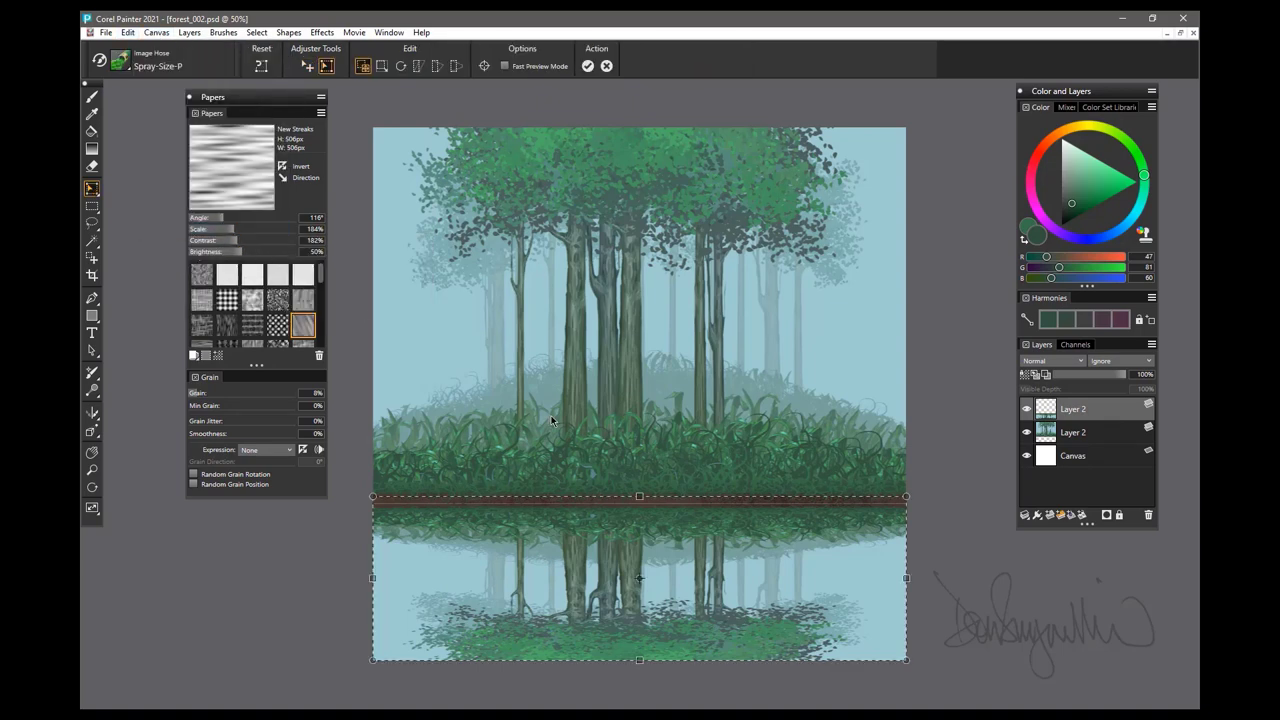
{"action": "left_click_drag", "start_coordinate": [639, 496], "coordinate": [639, 488]}
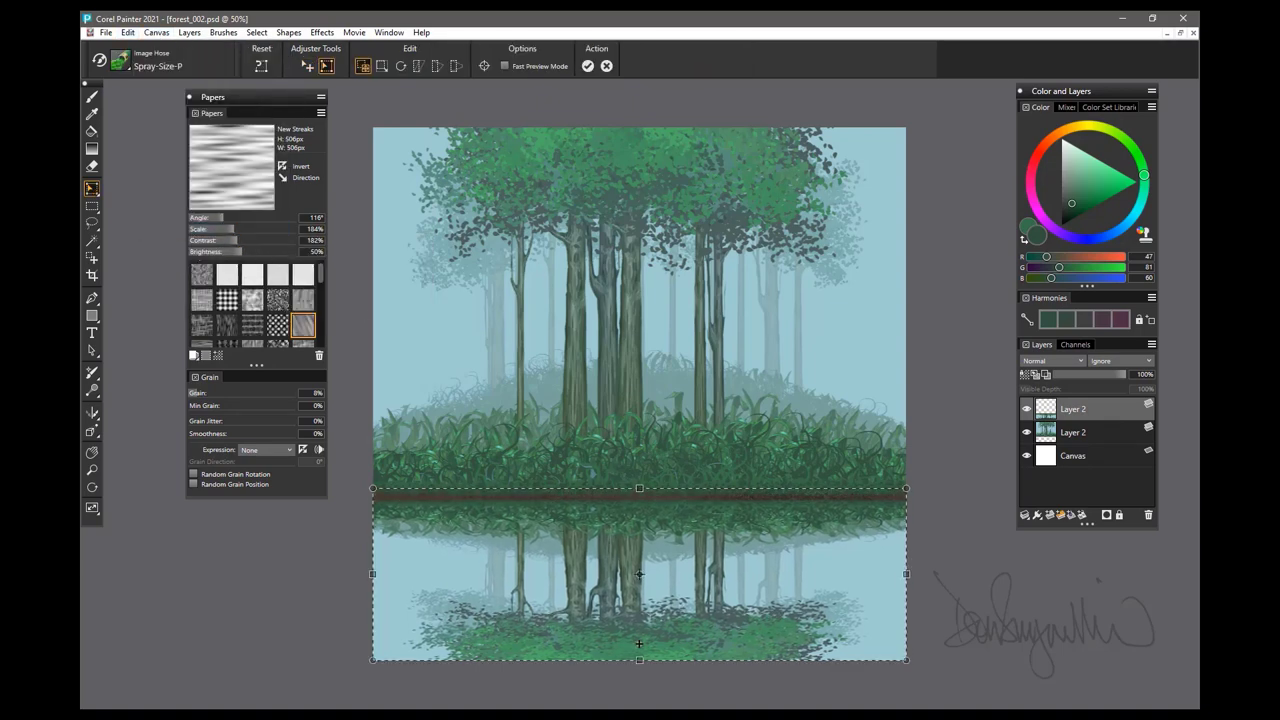
{"action": "left_click_drag", "start_coordinate": [639, 660], "coordinate": [638, 668]}
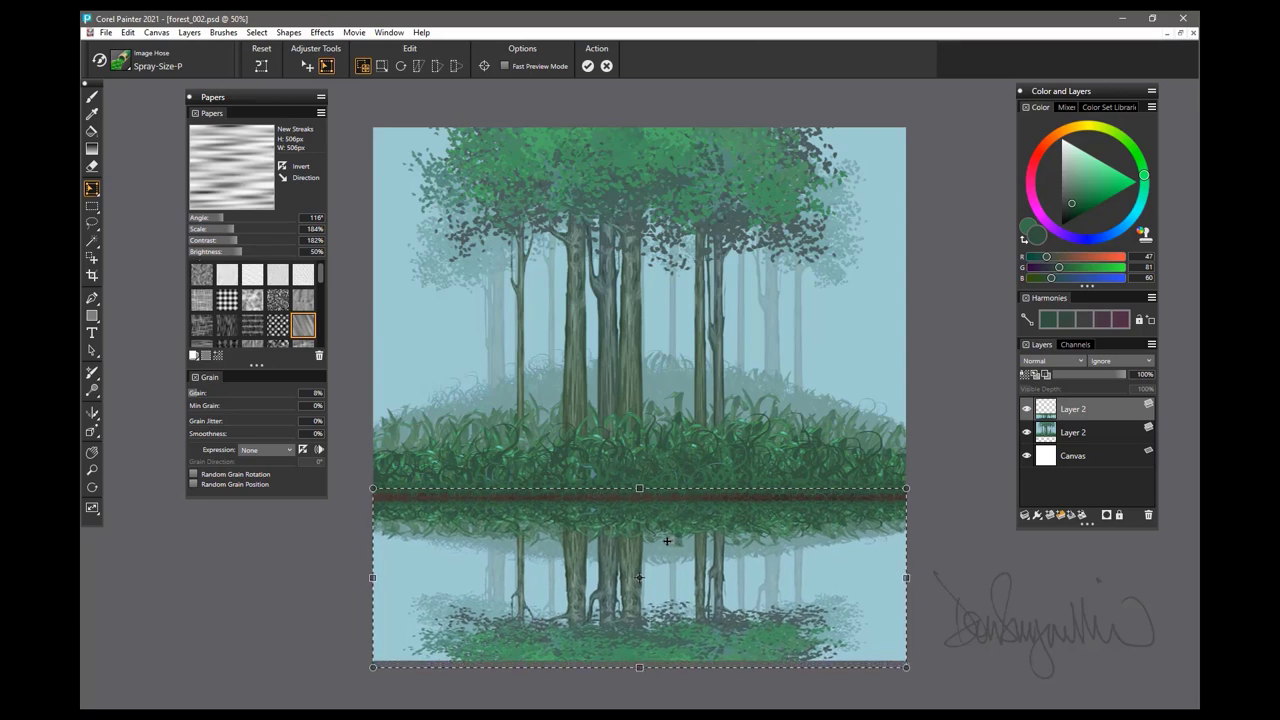
{"action": "key", "text": "Return"}
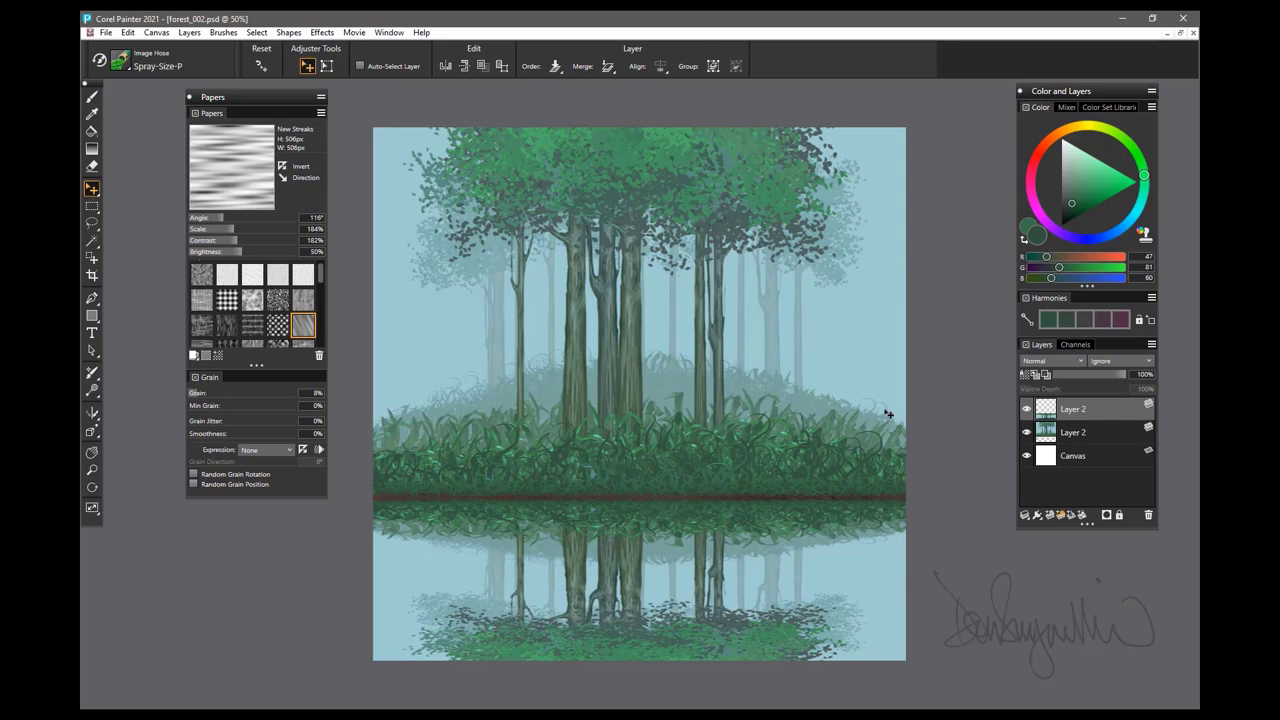
Apply Glass Distortion to the reflection layer using Paper and the Refraction map, with softness 1.2, amount 1.25 and variance 3.50.
{"action": "left_click", "coordinate": [322, 33]}
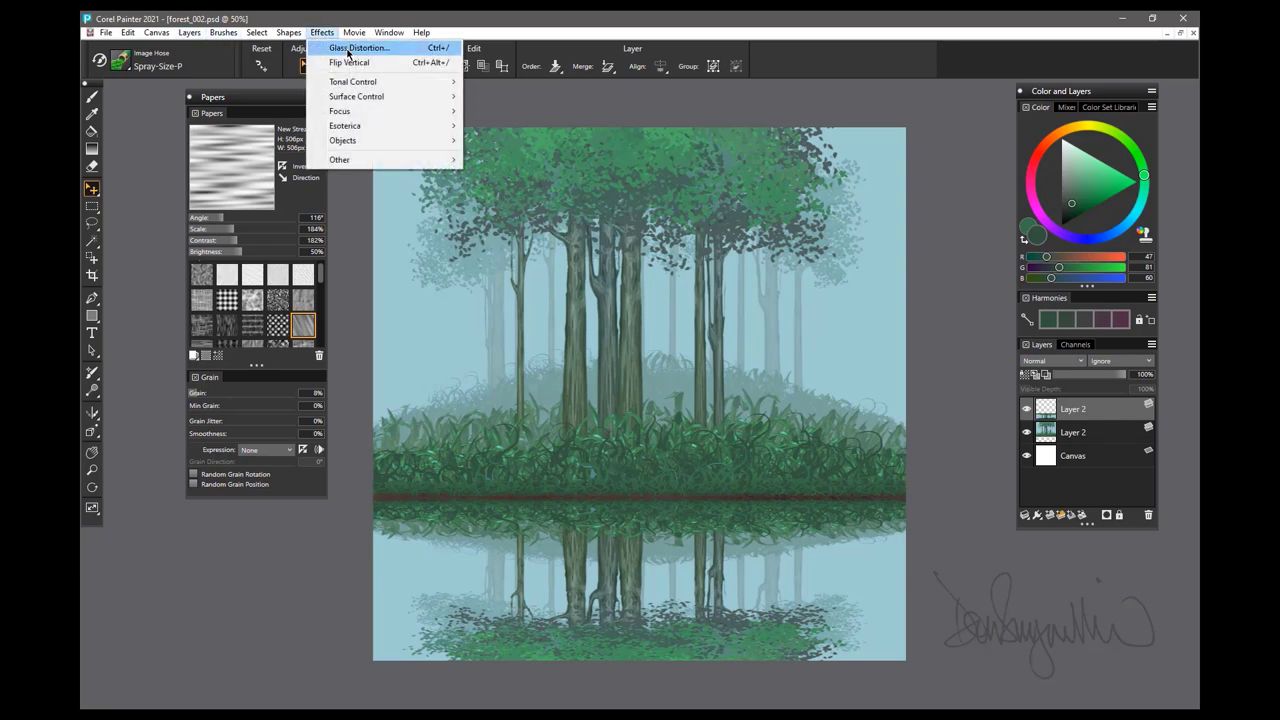
{"action": "left_click", "coordinate": [348, 49]}
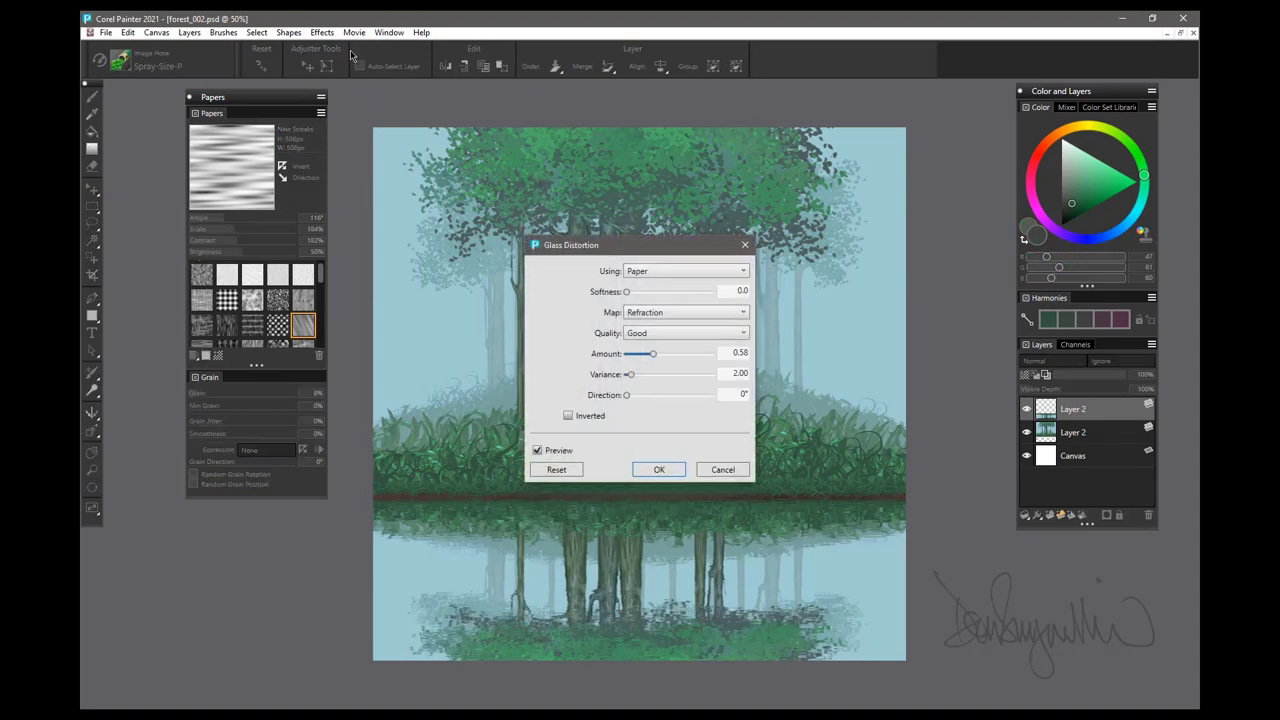
{"action": "left_click_drag", "start_coordinate": [615, 240], "coordinate": [665, 175]}
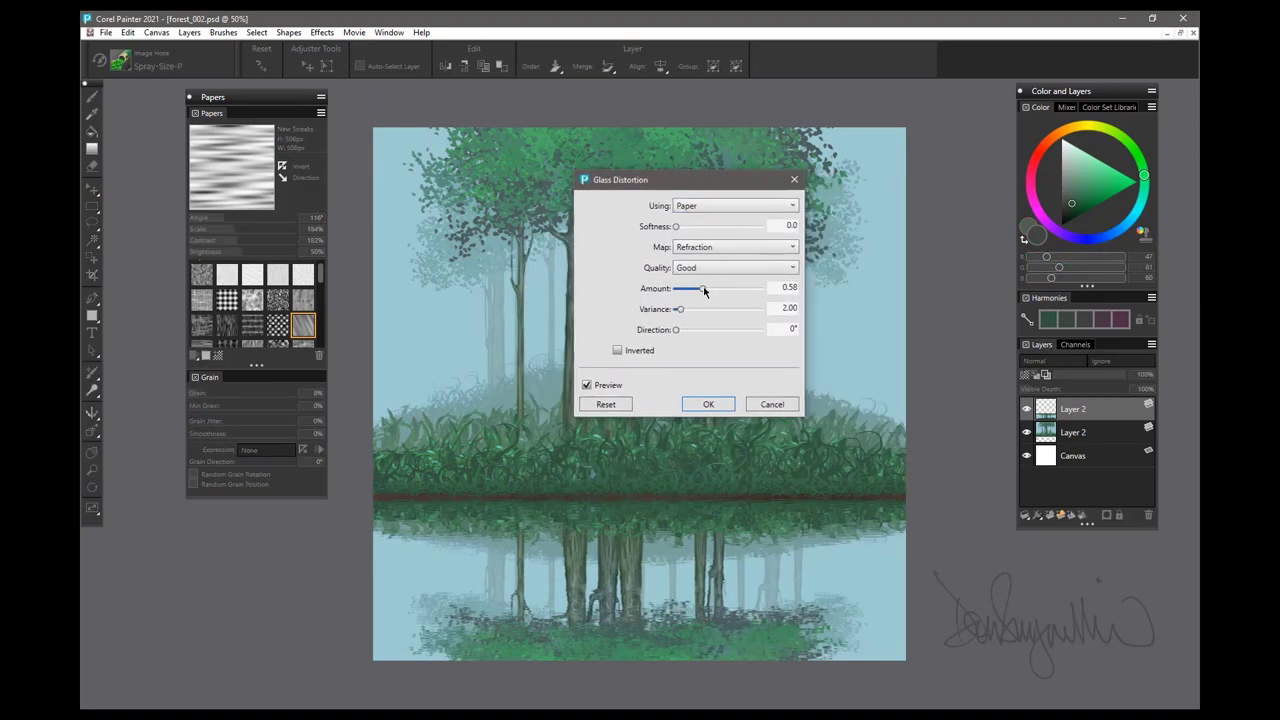
{"action": "left_click_drag", "start_coordinate": [703, 288], "coordinate": [712, 287]}
{"action": "left_click", "coordinate": [715, 287]}
{"action": "left_click_drag", "start_coordinate": [718, 287], "coordinate": [716, 288]}
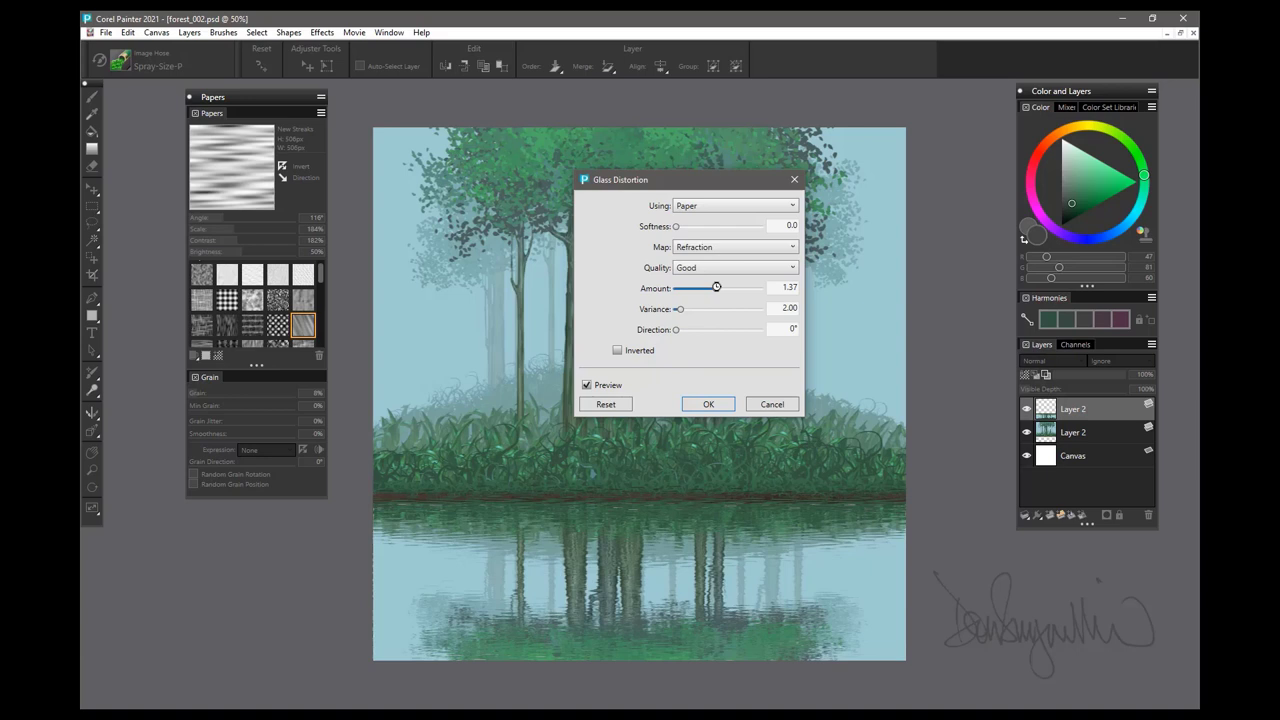
{"action": "left_click", "coordinate": [715, 287]}
{"action": "left_click_drag", "start_coordinate": [676, 226], "coordinate": [684, 230]}
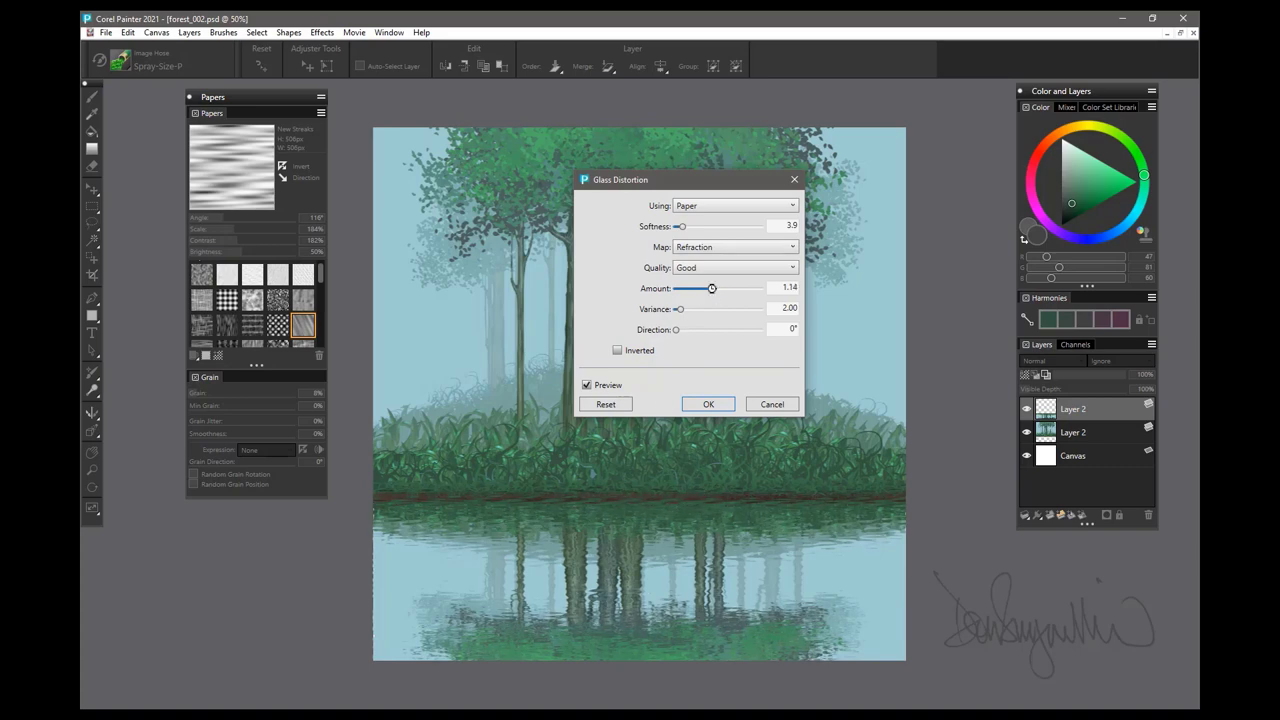
{"action": "left_click_drag", "start_coordinate": [680, 313], "coordinate": [687, 308]}
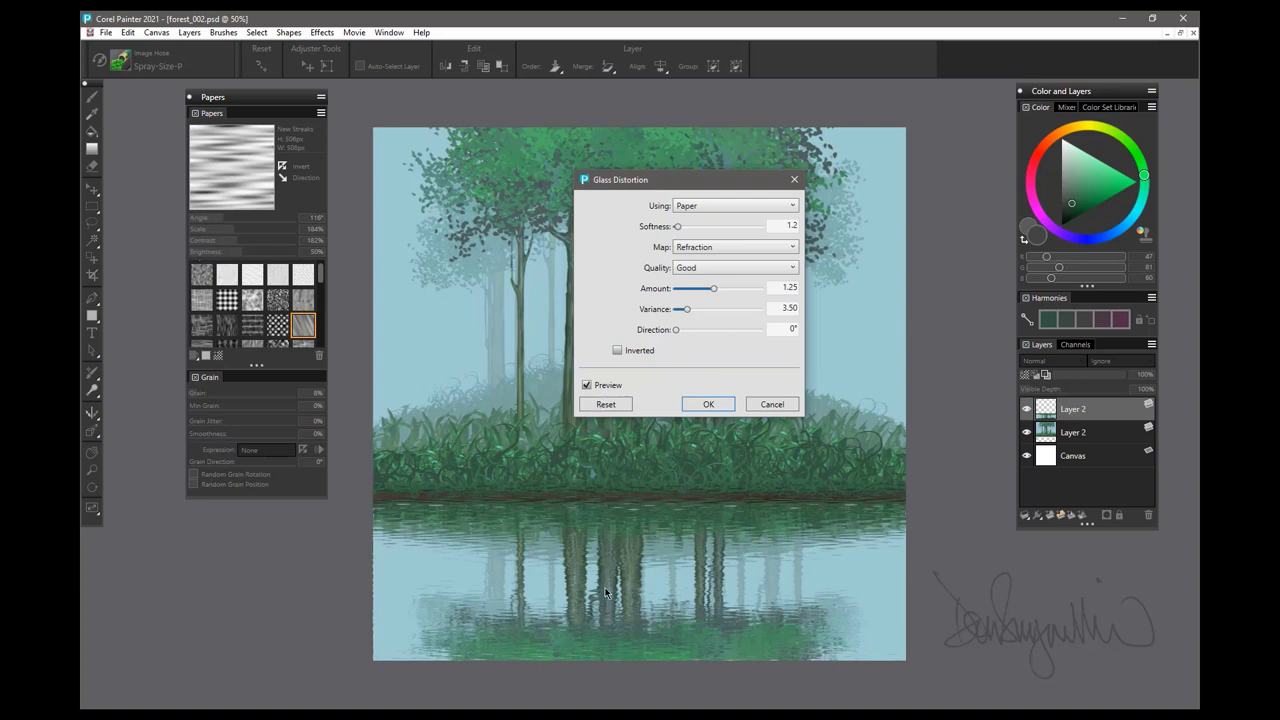
{"action": "left_click", "coordinate": [709, 404]}
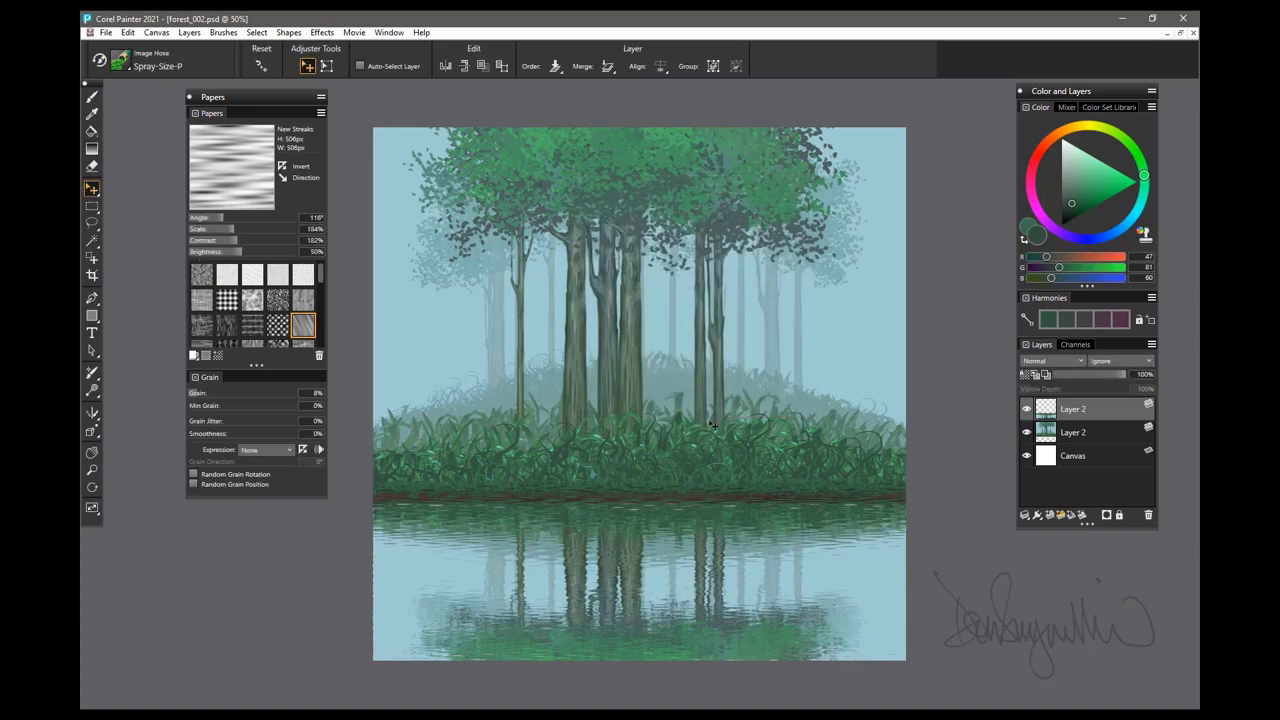
Duplicate the distorted reflection layer and set the paper scale to 242%.
{"action": "right_click", "coordinate": [1085, 410]}
{"action": "left_click", "coordinate": [903, 152]}
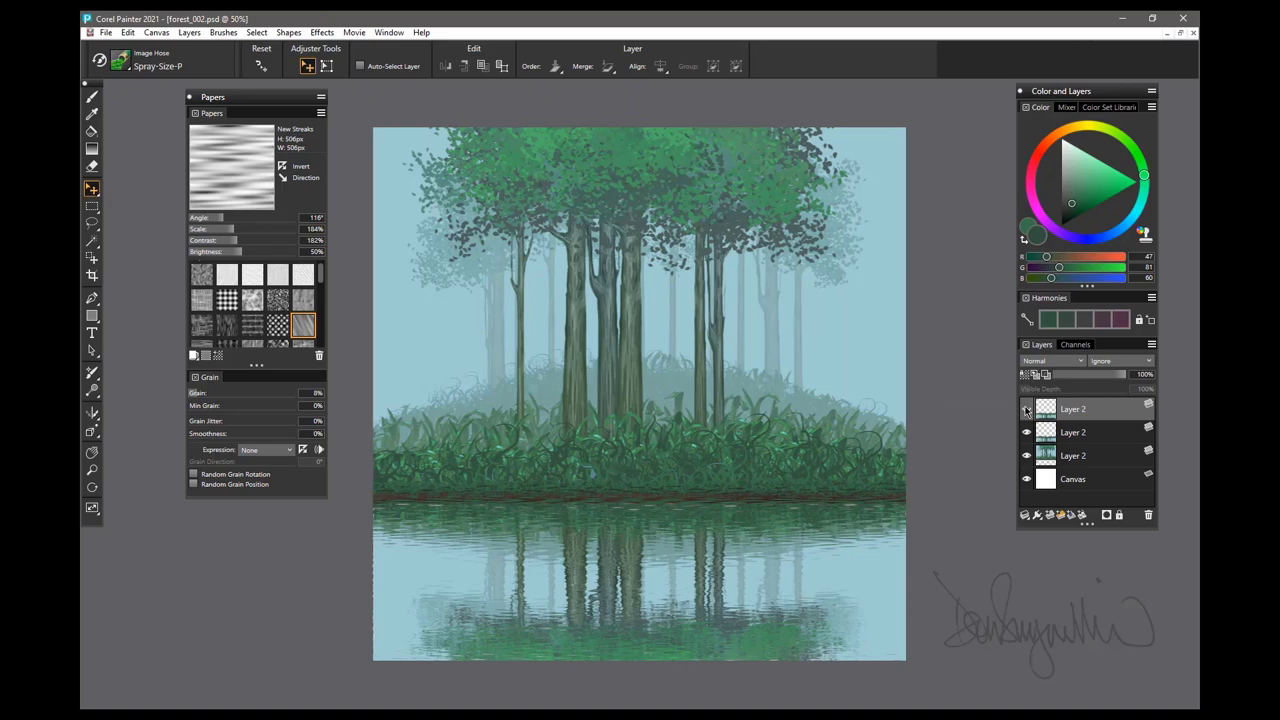
{"action": "left_click", "coordinate": [1027, 411]}
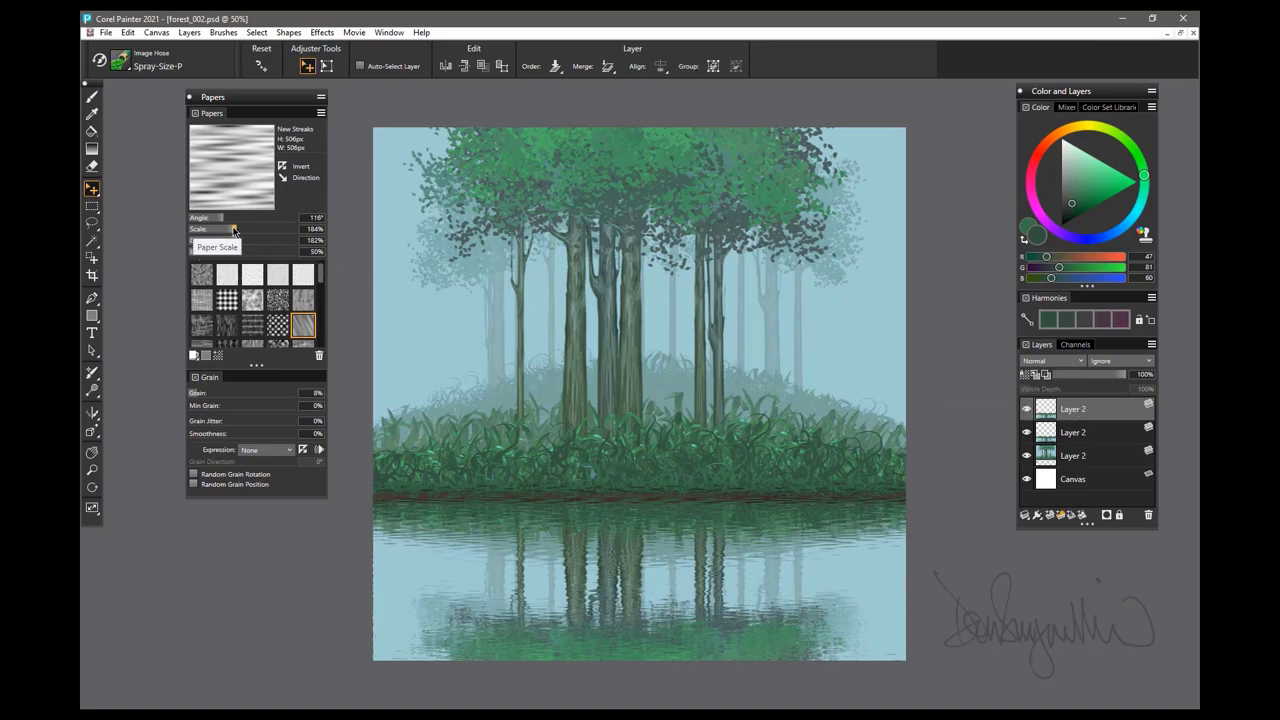
{"action": "left_click_drag", "start_coordinate": [233, 229], "coordinate": [251, 232]}
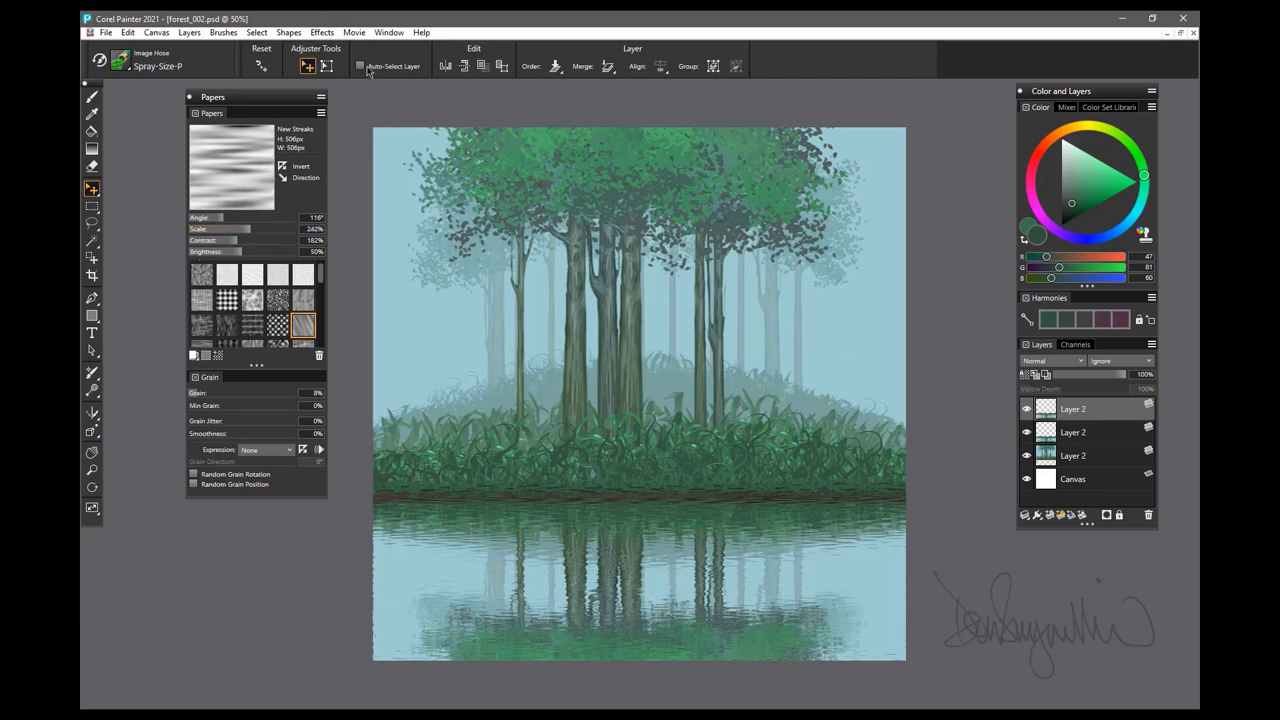
Apply a second Glass Distortion to the top reflection copy using Paper and Refraction, adjusting softness, amount and variance for larger, softer ripples.
{"action": "left_click", "coordinate": [322, 33]}
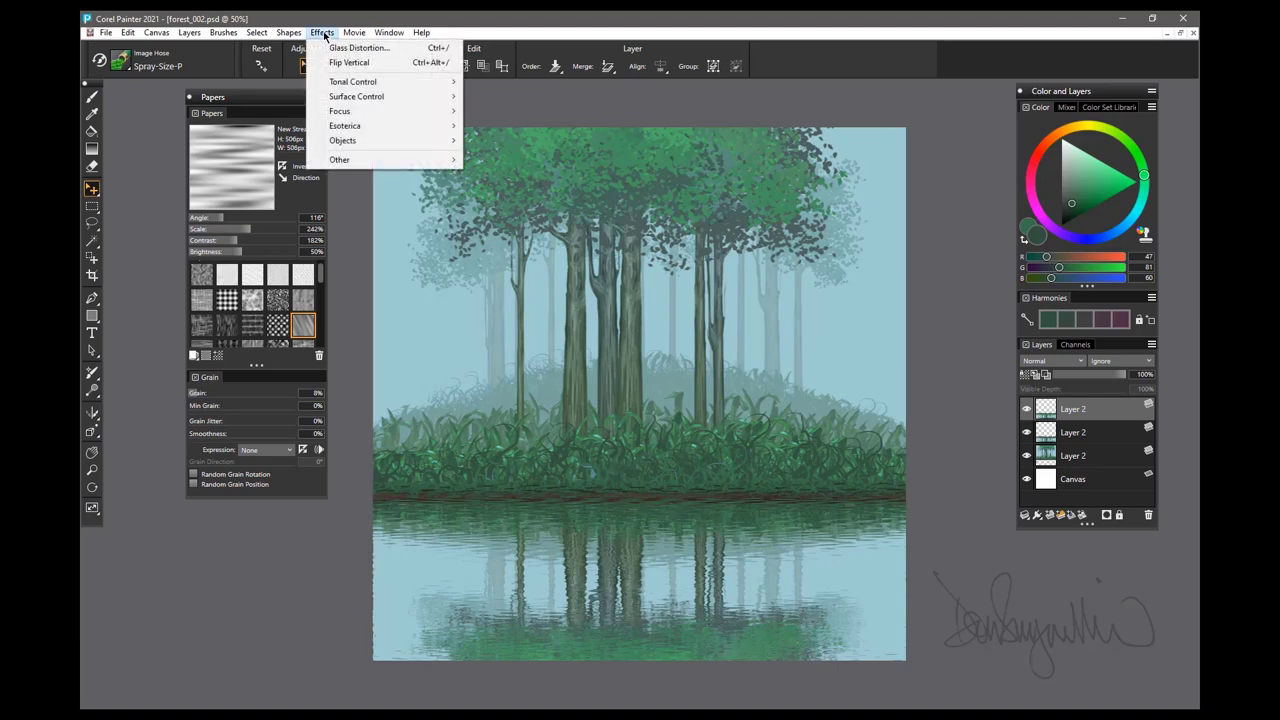
{"action": "left_click", "coordinate": [340, 48]}
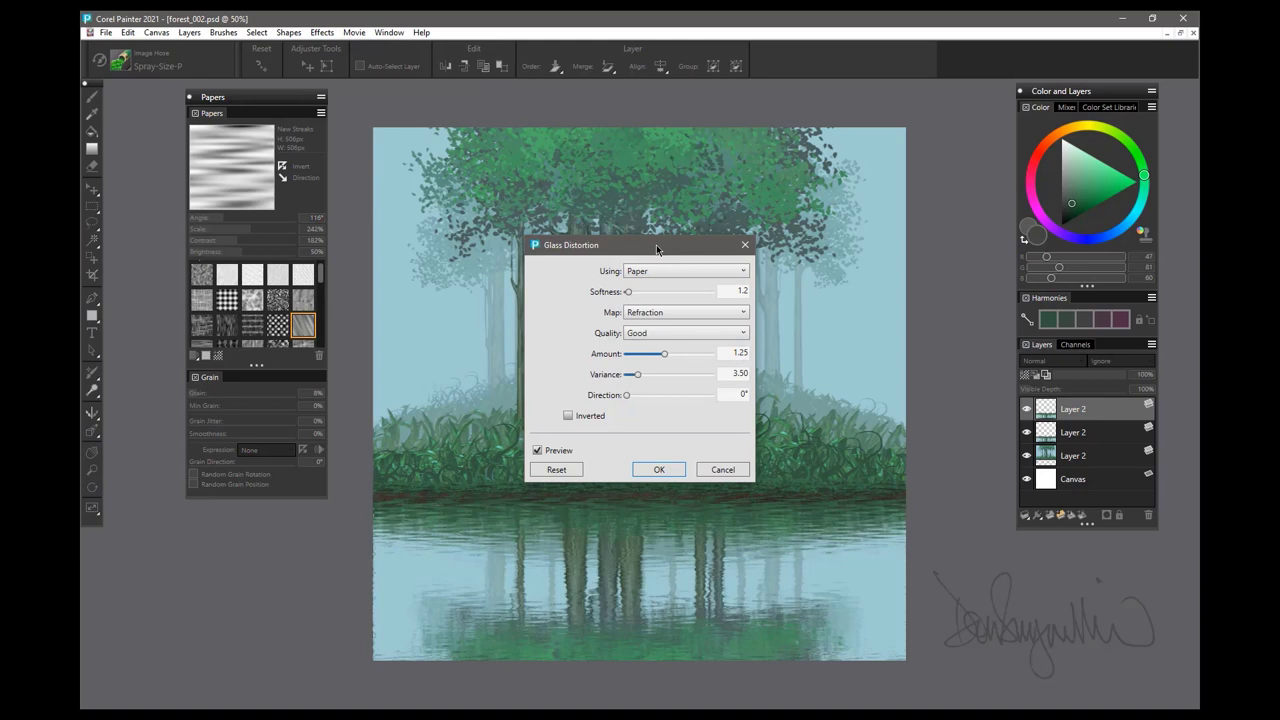
{"action": "left_click_drag", "start_coordinate": [656, 244], "coordinate": [809, 227]}
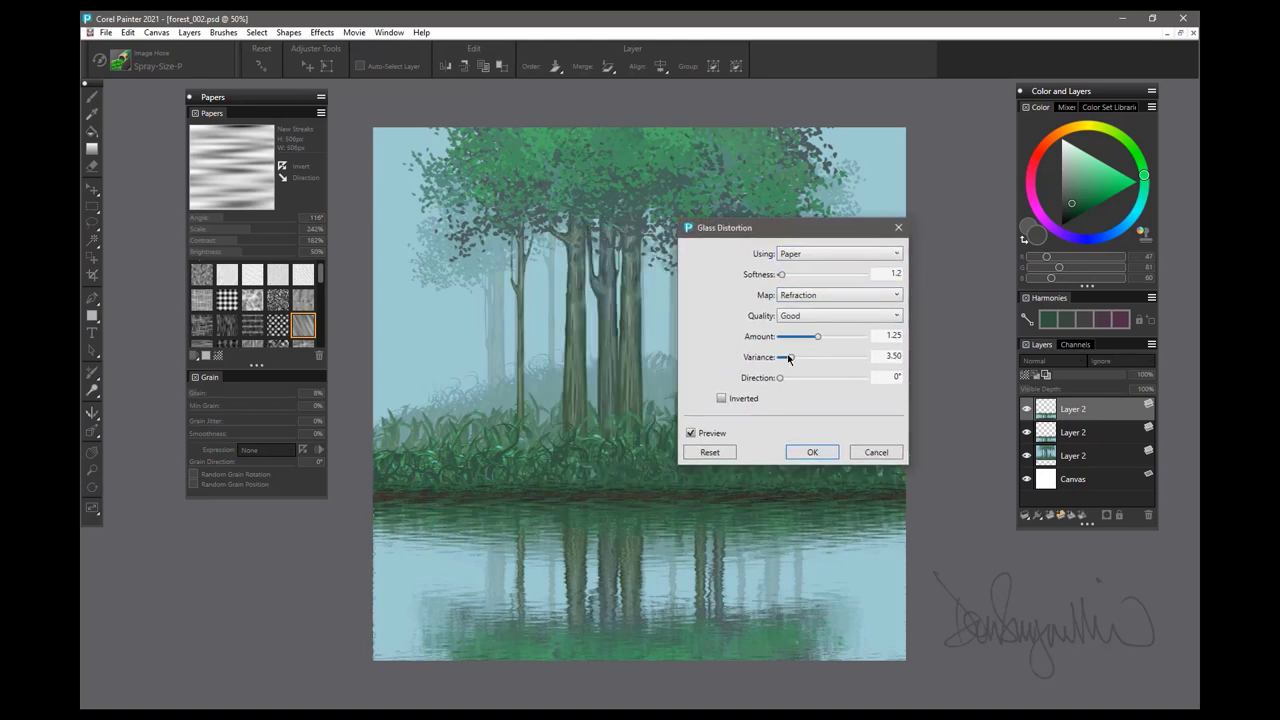
{"action": "mouse_move", "coordinate": [816, 336]}
{"action": "left_mouse_down"}
{"action": "mouse_move", "coordinate": [803, 335]}
{"action": "mouse_move", "coordinate": [816, 336]}
{"action": "left_mouse_up"}
{"action": "left_click_drag", "start_coordinate": [782, 276], "coordinate": [797, 277]}
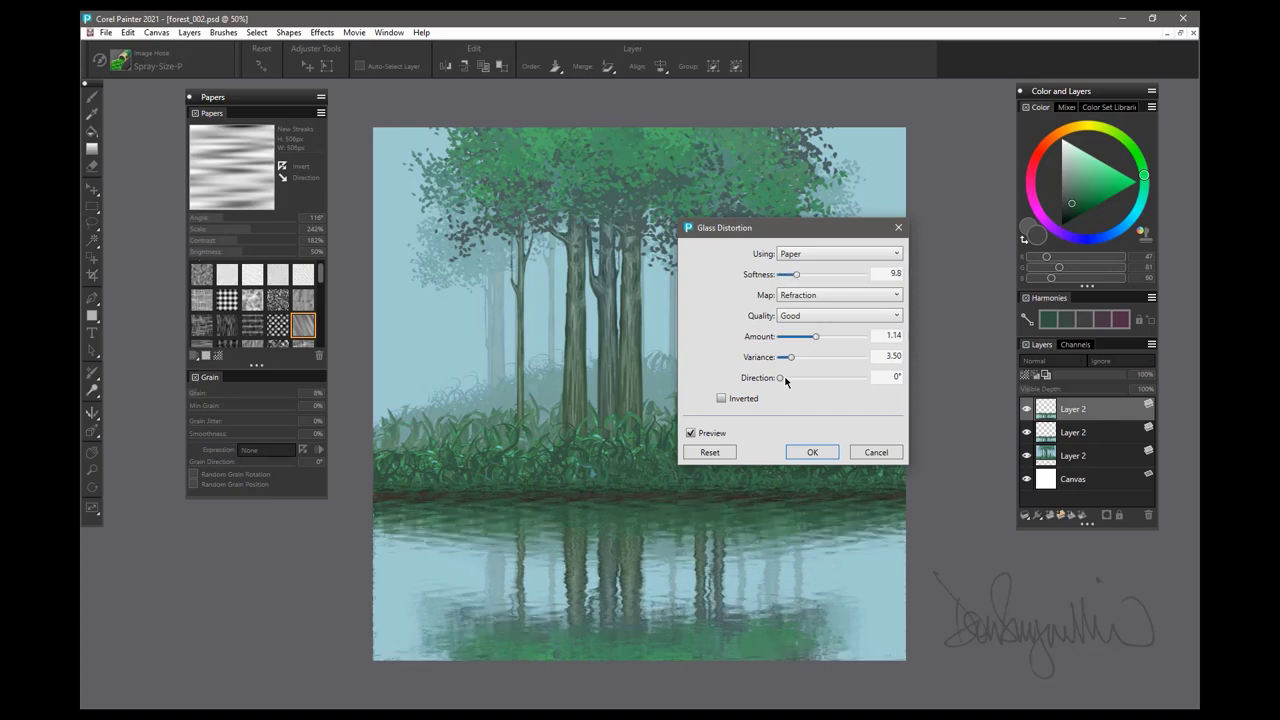
{"action": "left_click_drag", "start_coordinate": [816, 340], "coordinate": [796, 357]}
{"action": "left_click_drag", "start_coordinate": [792, 274], "coordinate": [787, 276]}
{"action": "left_click", "coordinate": [816, 453]}
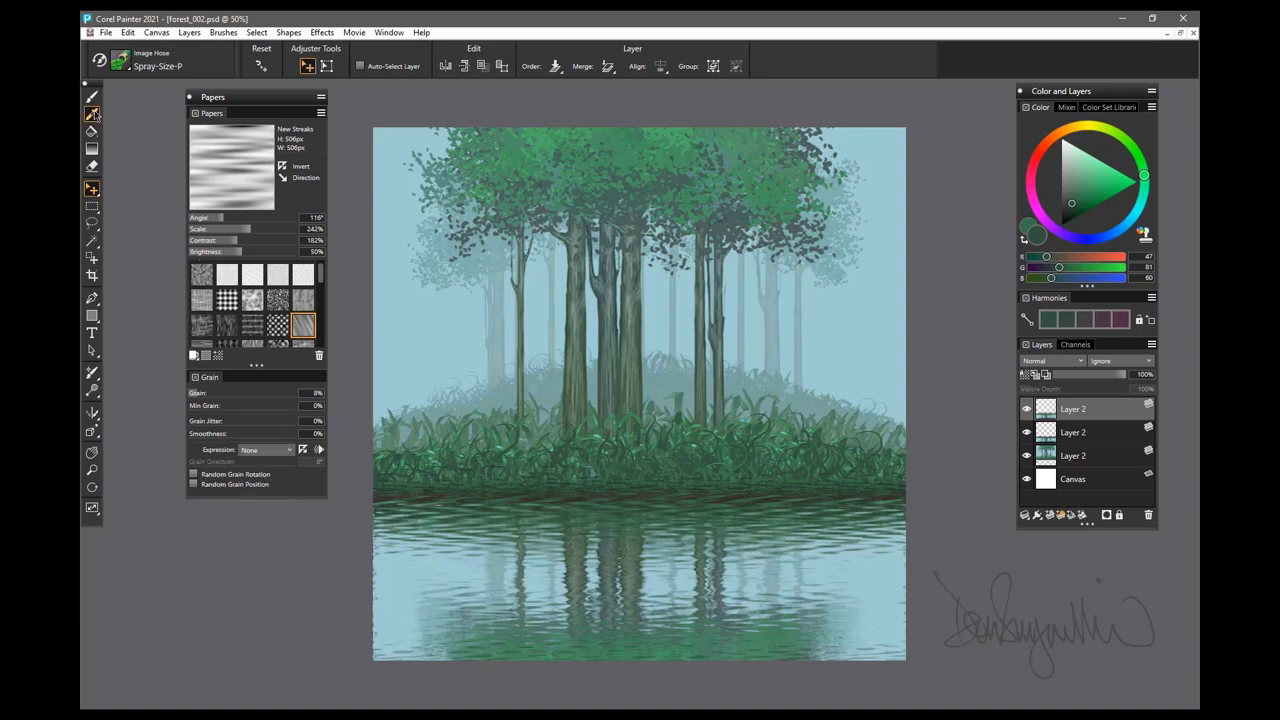
Erase the top copy's large ripples near the shore, and clean the bank edge on the reflection layer below it.
{"action": "left_click", "coordinate": [91, 165]}
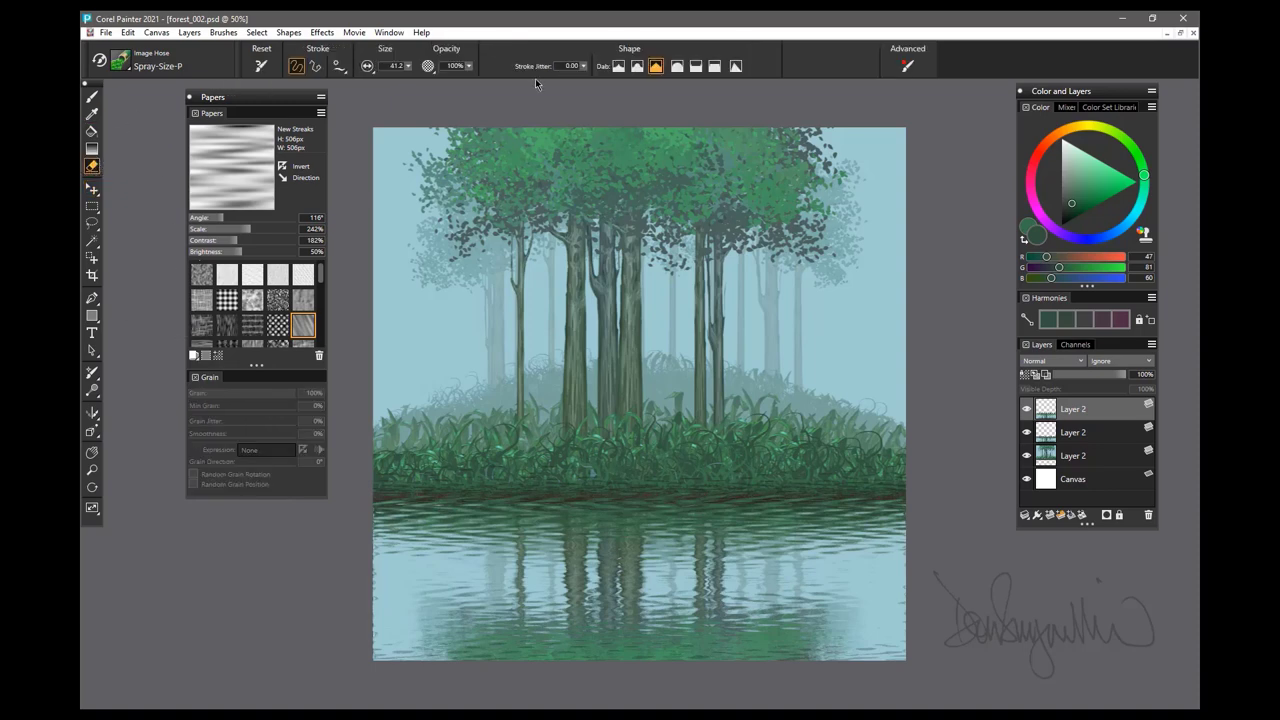
{"action": "left_click", "coordinate": [618, 66]}
{"action": "left_click", "coordinate": [469, 66]}
{"action": "left_click_drag", "start_coordinate": [622, 490], "coordinate": [635, 544]}
{"action": "left_click_drag", "start_coordinate": [695, 489], "coordinate": [717, 578]}
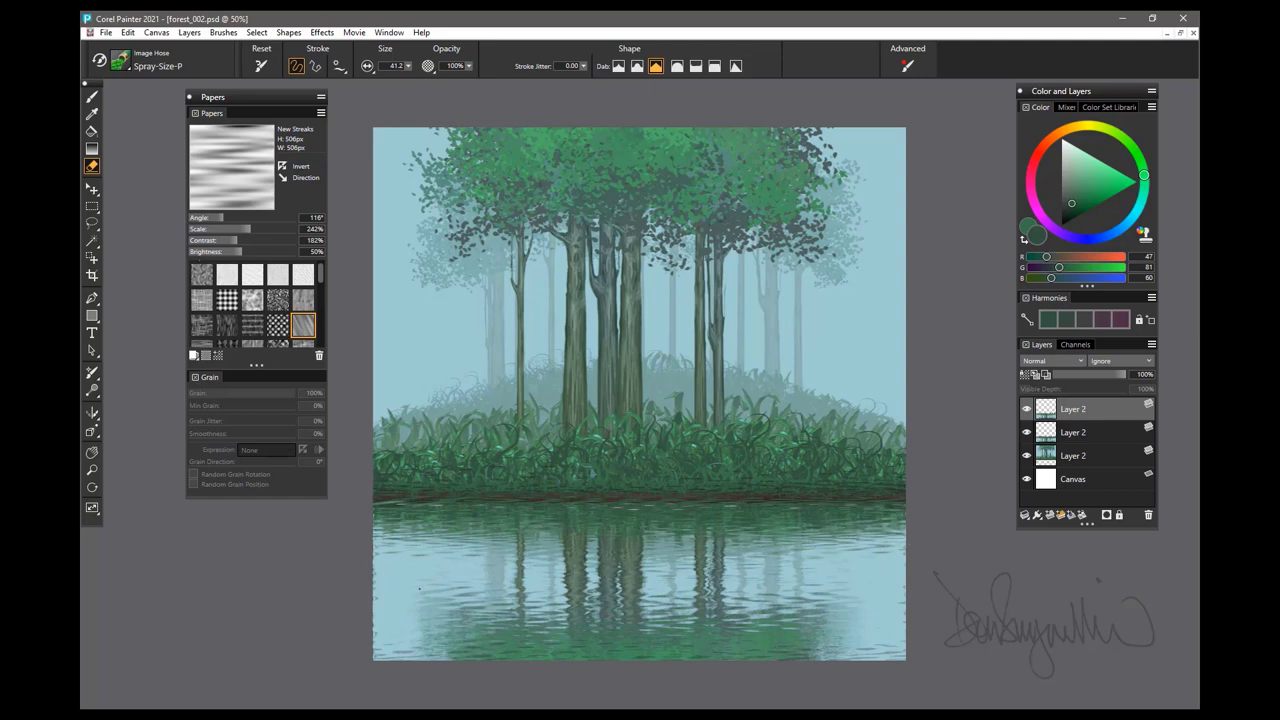
{"action": "left_click", "coordinate": [1085, 432]}
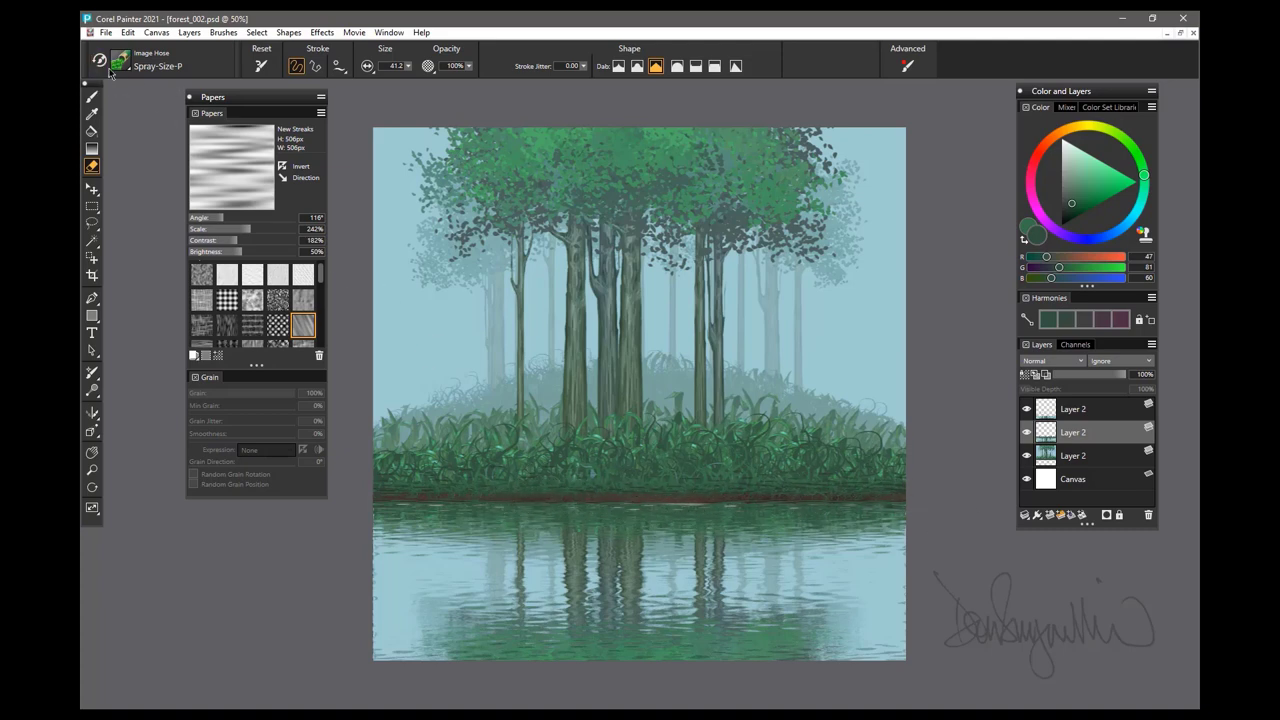
Choose the Real 2B Pencil brush from the Pens and Pencils category.
{"action": "left_click", "coordinate": [92, 97]}
{"action": "left_click", "coordinate": [120, 62]}
{"action": "left_click_drag", "start_coordinate": [229, 239], "coordinate": [229, 297]}
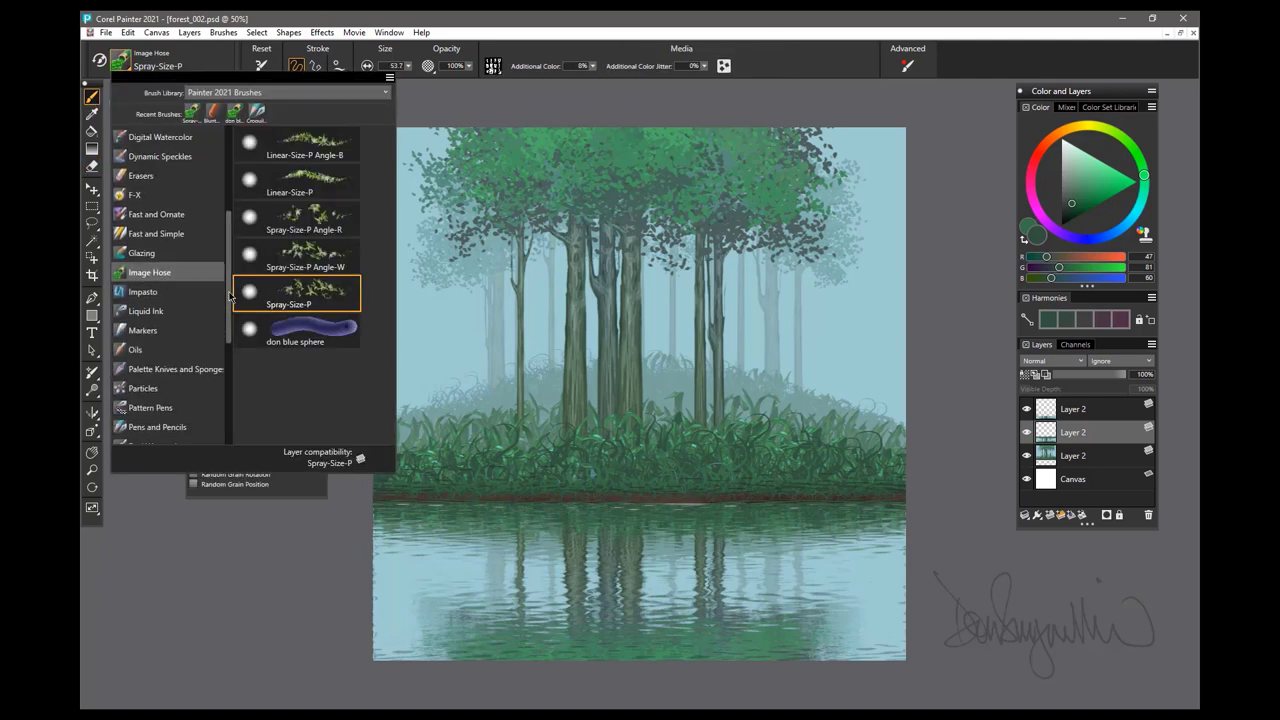
{"action": "scroll", "coordinate": [229, 293], "scroll_direction": "down", "scroll_amount": 2}
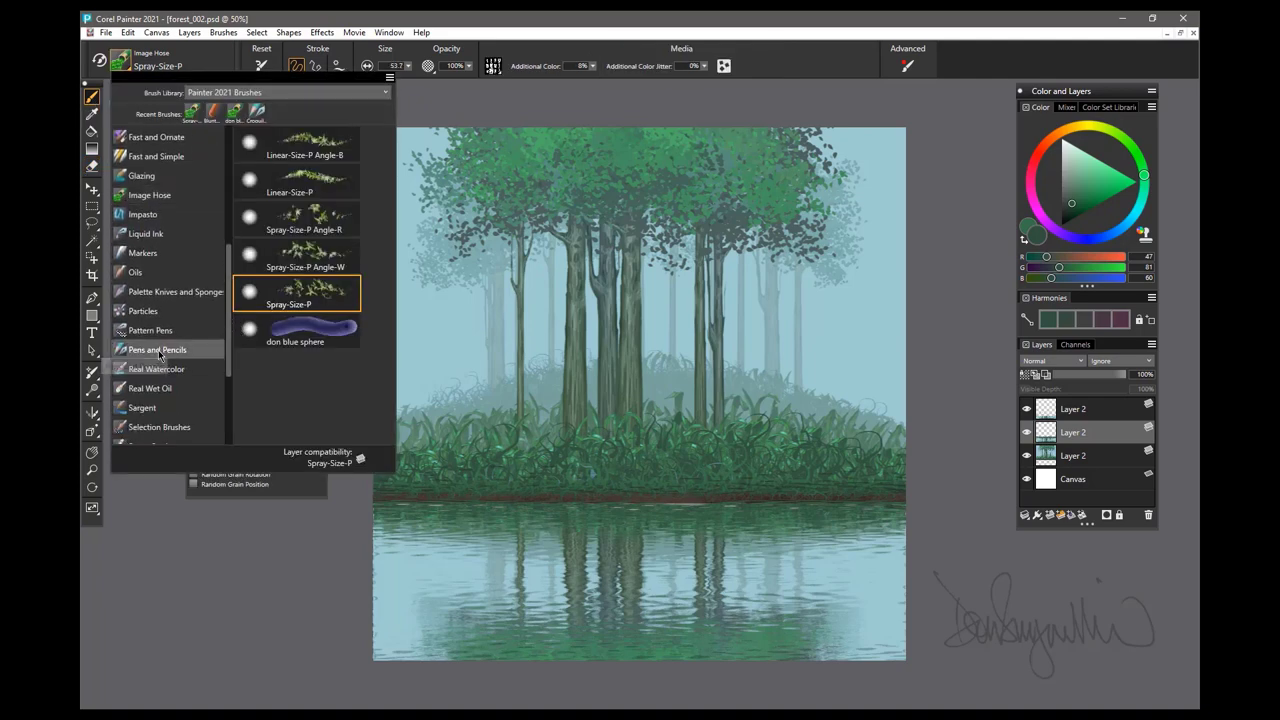
{"action": "left_click", "coordinate": [159, 350]}
{"action": "scroll", "coordinate": [297, 290], "scroll_direction": "down", "scroll_amount": 3}
{"action": "left_click", "coordinate": [300, 286]}
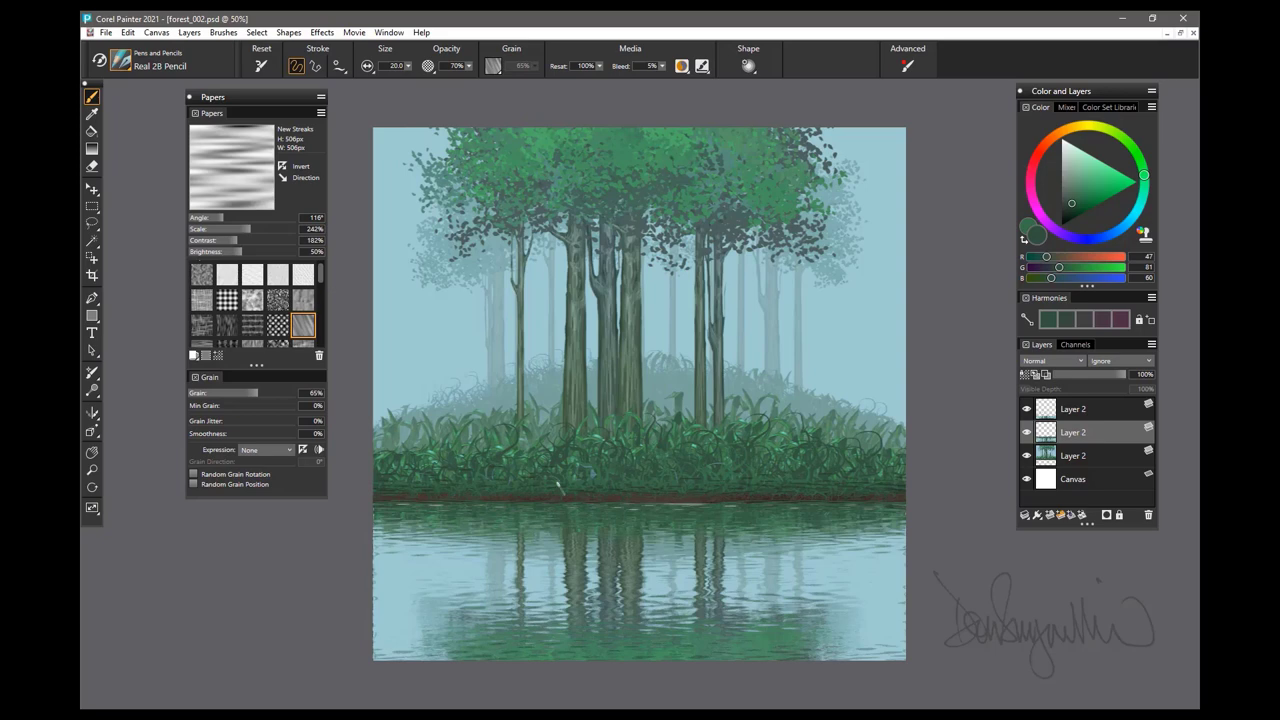
Add a new layer above the top reflection copy and sample the pale blue of the sky.
{"action": "key", "text": "ctrl+plus"}
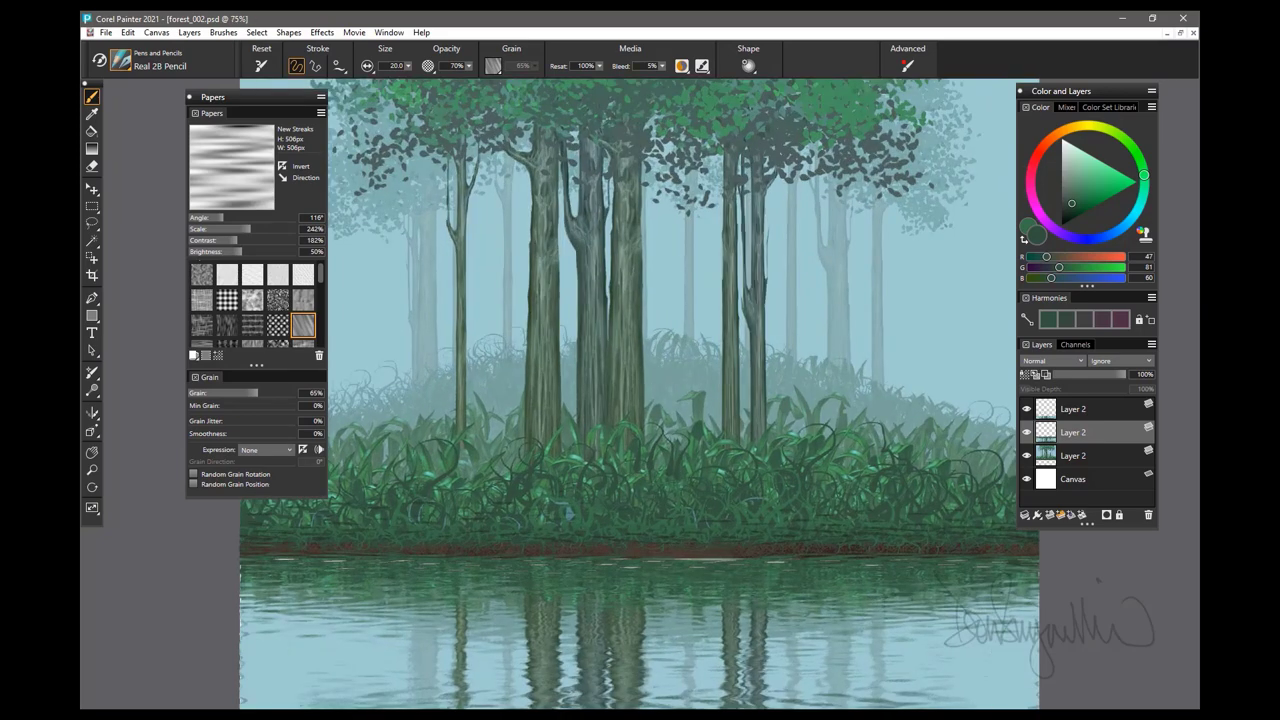
{"action": "left_click_drag", "start_coordinate": [673, 549], "coordinate": [763, 429]}
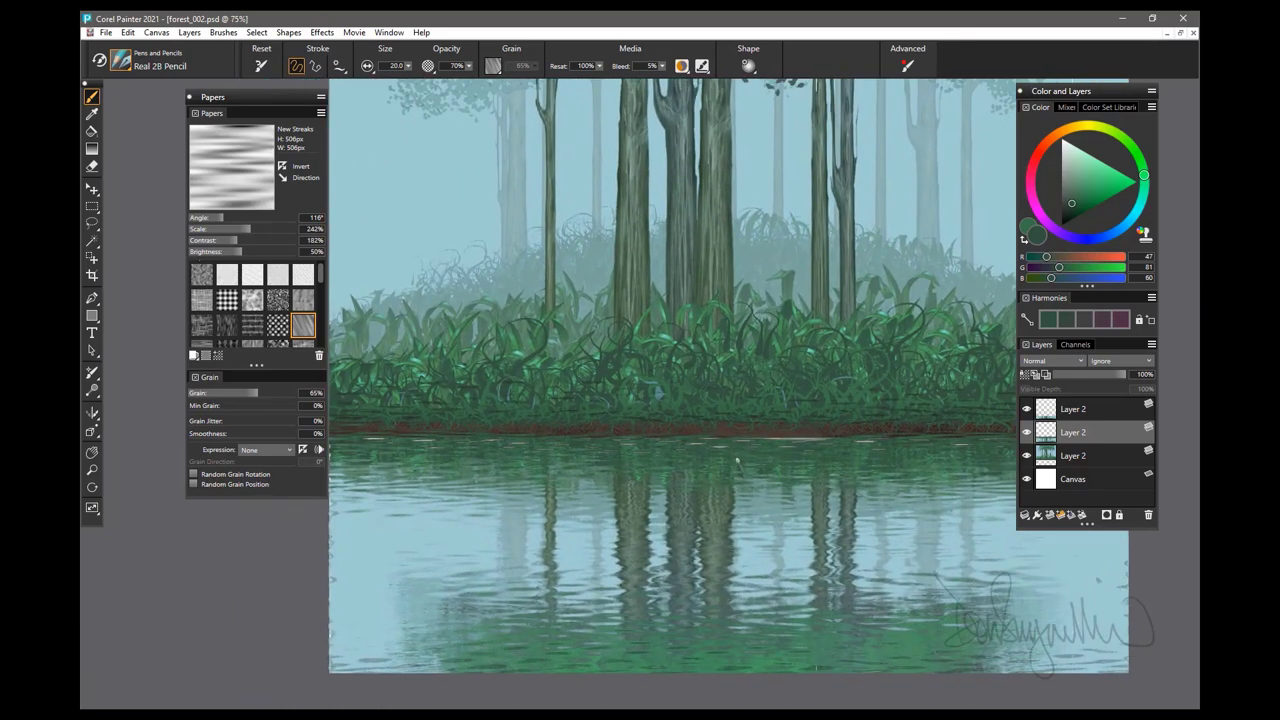
{"action": "left_click", "coordinate": [1082, 411]}
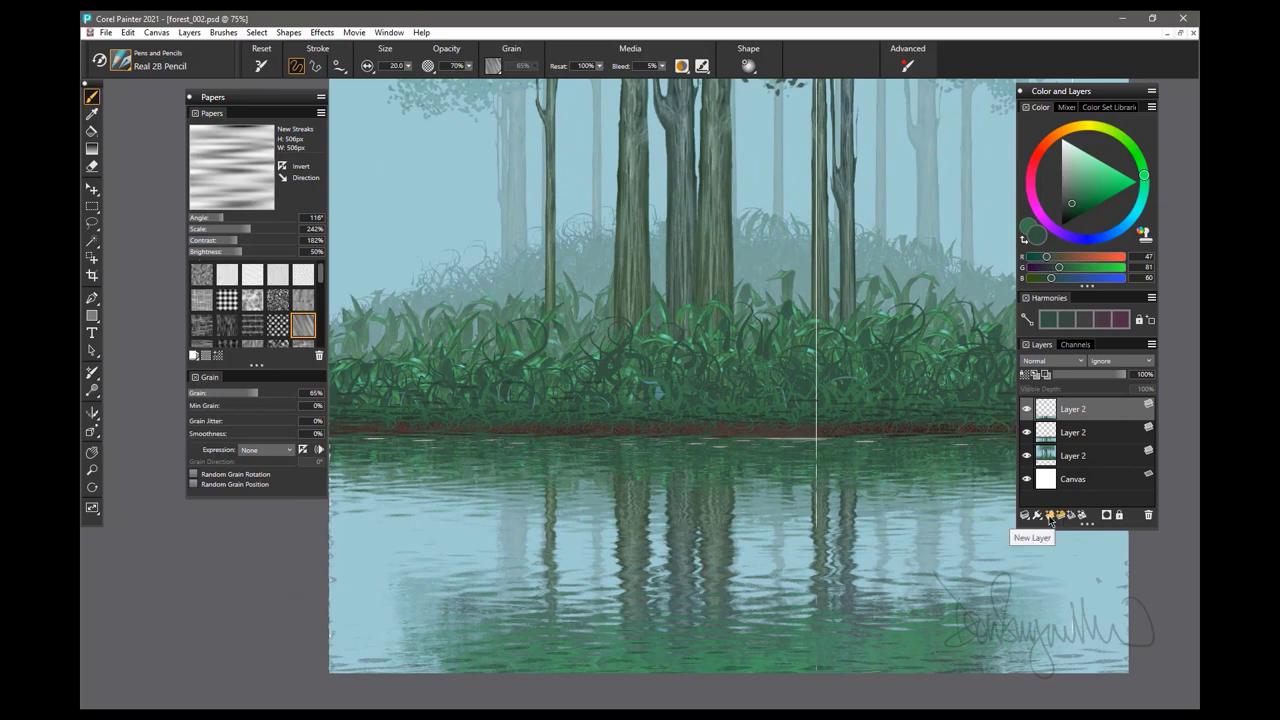
{"action": "left_click", "coordinate": [1049, 515]}
{"action": "mouse_move", "coordinate": [703, 393]}
{"action": "left_mouse_down"}
{"action": "mouse_move", "coordinate": [600, 403]}
{"action": "mouse_move", "coordinate": [612, 402]}
{"action": "left_mouse_up"}
{"action": "left_click", "coordinate": [960, 235], "text": "alt"}
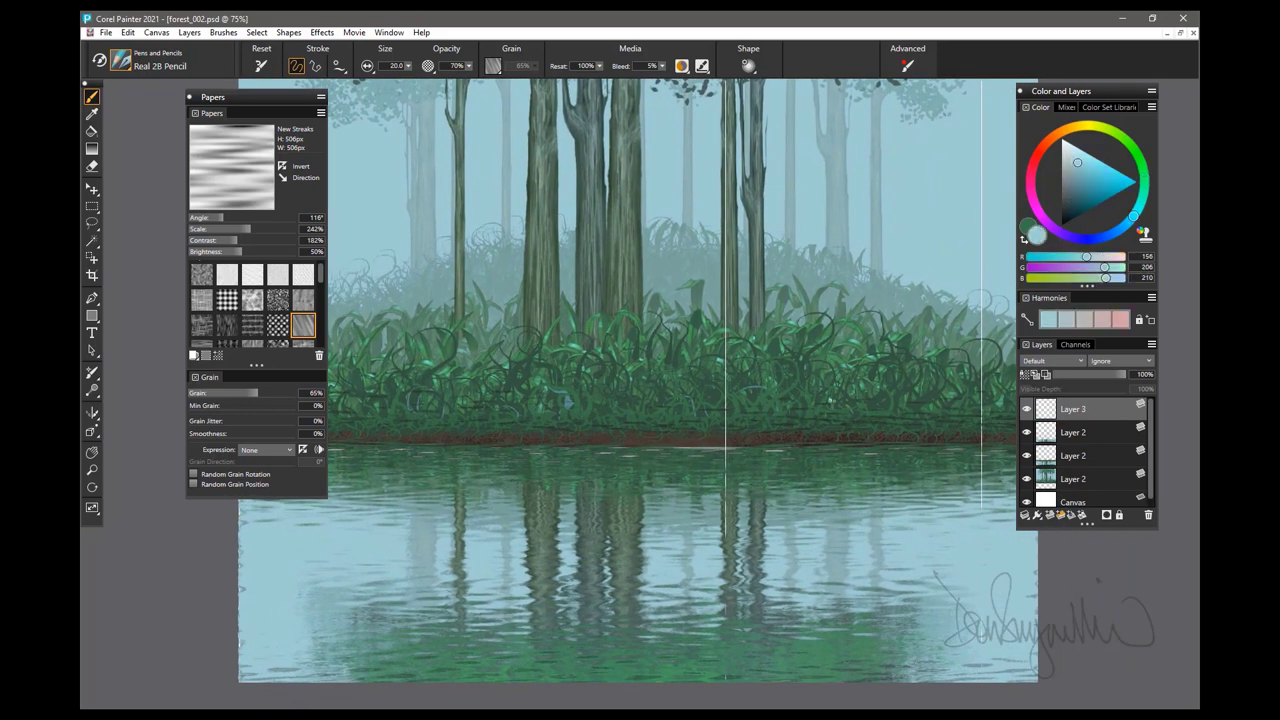
Lighten the colour to RGB 201, 221, 223 and pencil thin highlights along the waterline below the bank.
{"action": "left_click_drag", "start_coordinate": [1074, 158], "coordinate": [1067, 152]}
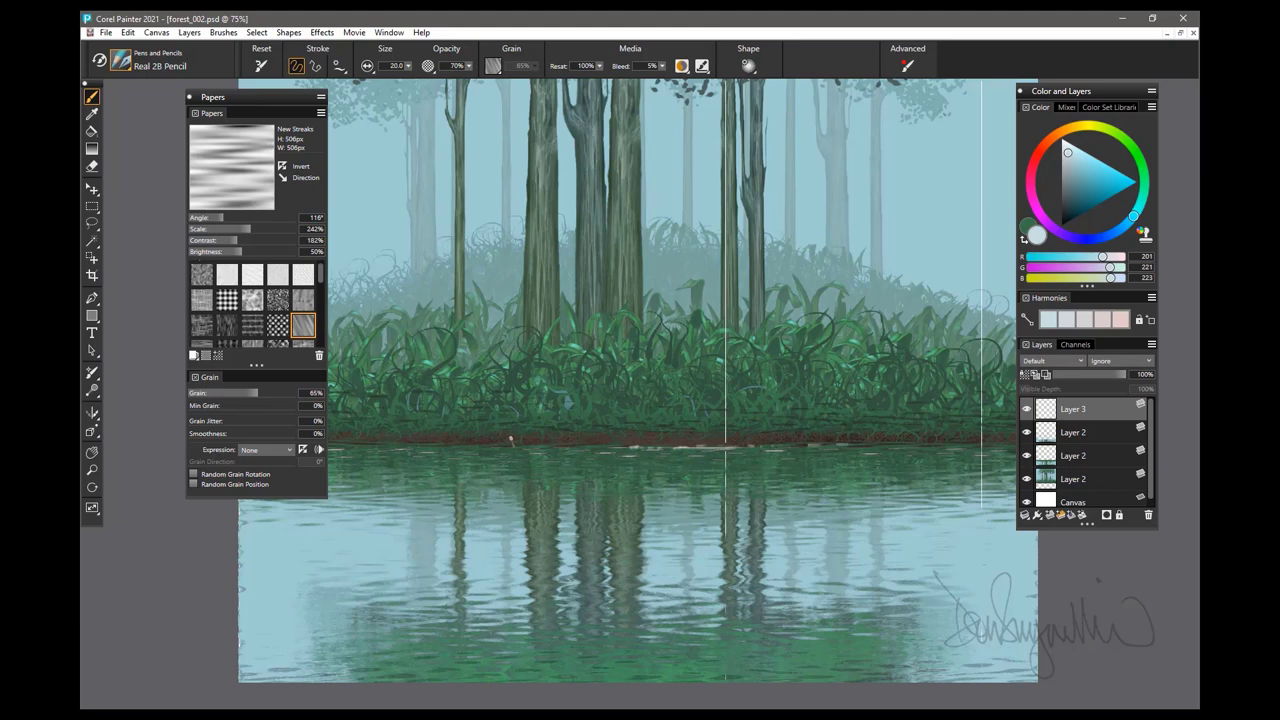
{"action": "left_click_drag", "start_coordinate": [613, 448], "coordinate": [728, 473]}
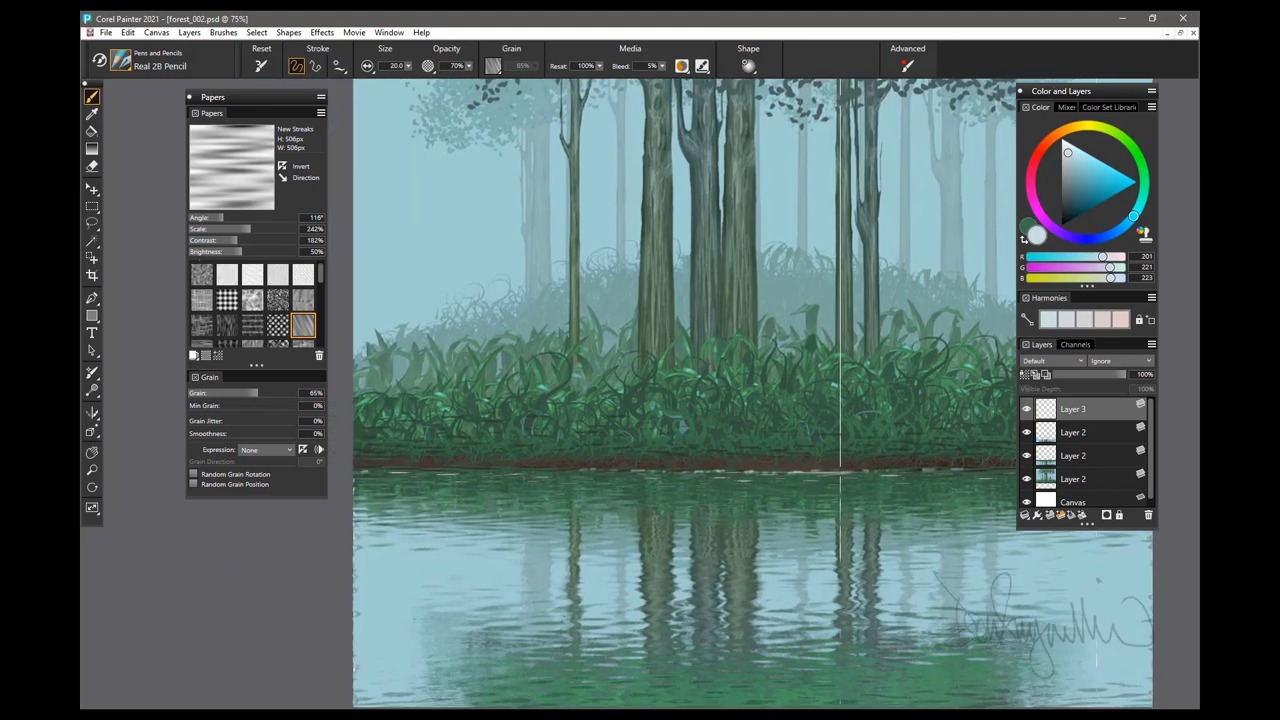
{"action": "left_click_drag", "start_coordinate": [557, 468], "coordinate": [257, 478]}
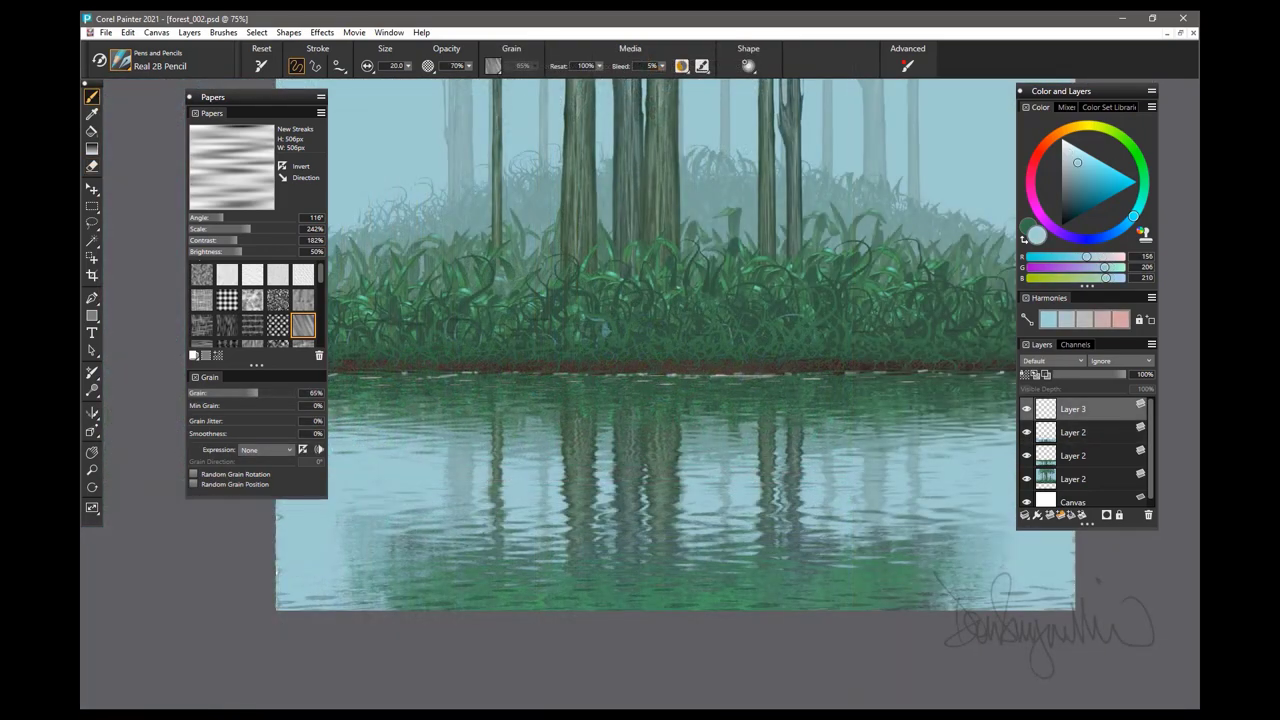
Draw thin horizontal ripple lines in sky blue (RGB 156, 206, 210) across the central tree trunk reflections.
{"action": "left_click_drag", "start_coordinate": [804, 455], "coordinate": [736, 453]}
{"action": "mouse_move", "coordinate": [714, 444]}
{"action": "left_mouse_down"}
{"action": "mouse_move", "coordinate": [804, 444]}
{"action": "mouse_move", "coordinate": [704, 424]}
{"action": "left_mouse_up"}
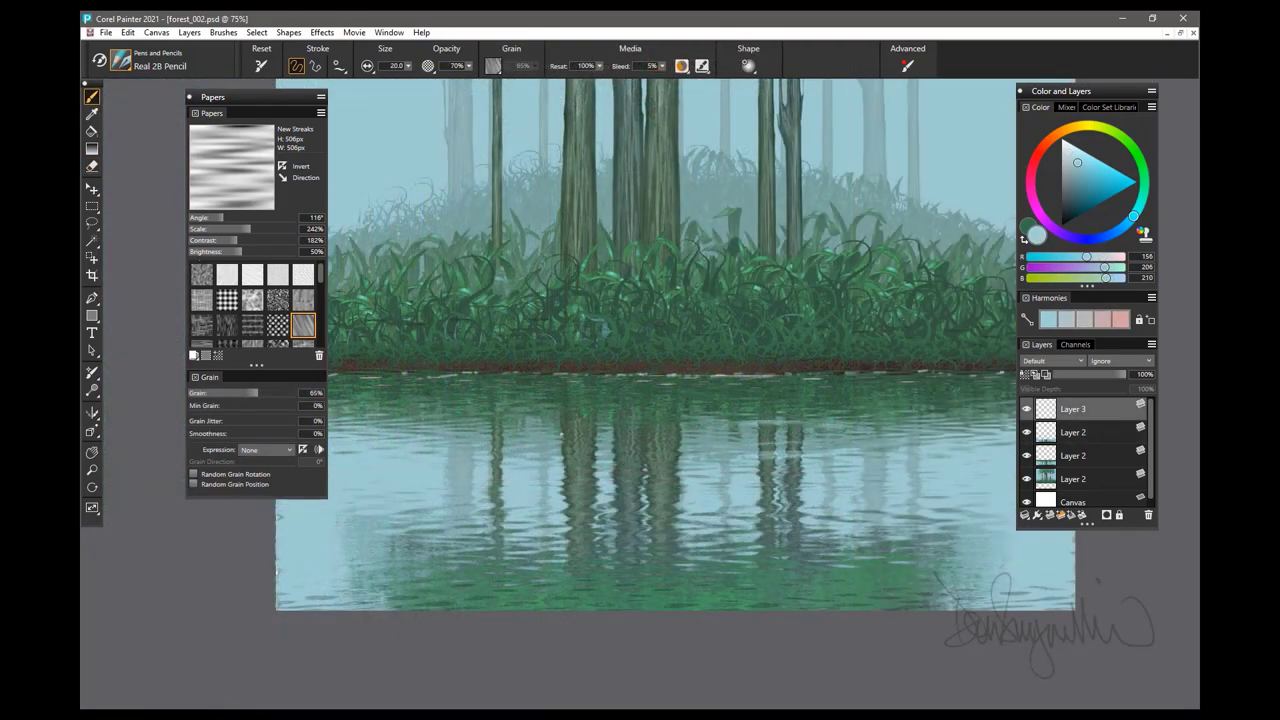
{"action": "mouse_move", "coordinate": [456, 438]}
{"action": "left_mouse_down"}
{"action": "mouse_move", "coordinate": [692, 438]}
{"action": "mouse_move", "coordinate": [612, 441]}
{"action": "left_mouse_up"}
{"action": "left_click_drag", "start_coordinate": [560, 451], "coordinate": [684, 459]}
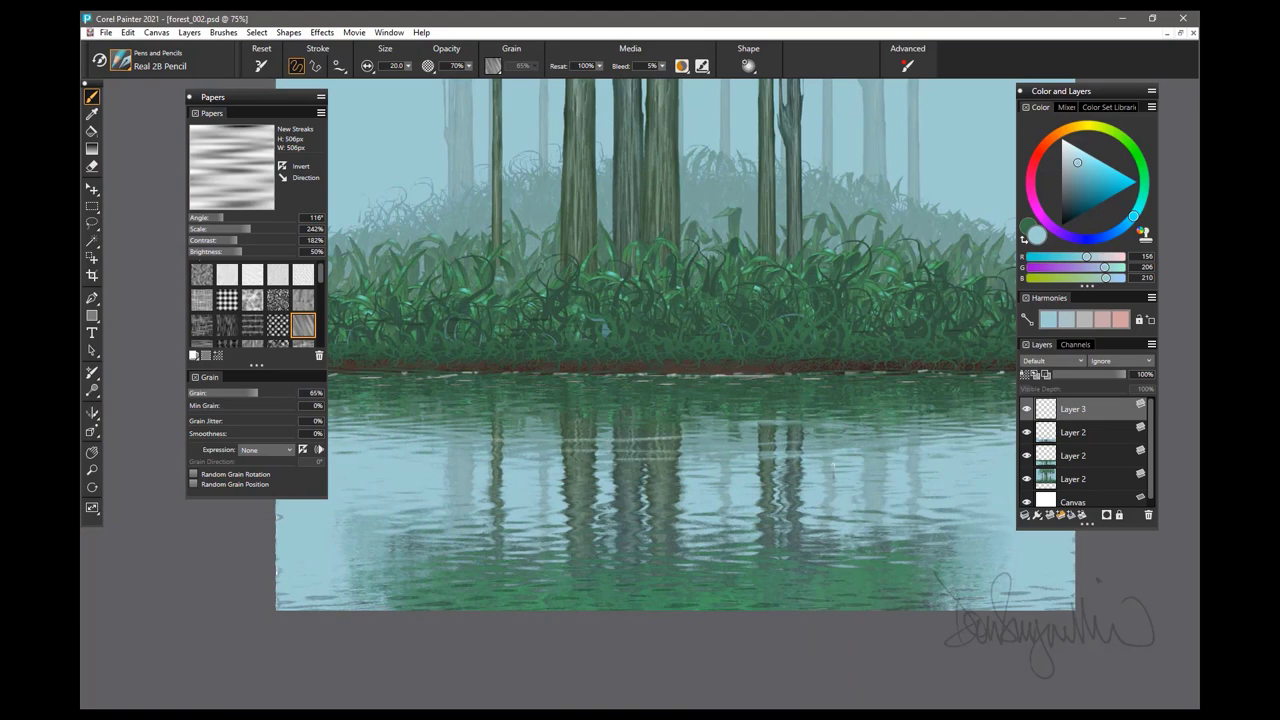
Draw thin sky-blue ripple lines across the lower trunk reflections and along the left and right parts of the water.
{"action": "left_click_drag", "start_coordinate": [562, 501], "coordinate": [642, 501]}
{"action": "left_click_drag", "start_coordinate": [562, 499], "coordinate": [678, 499]}
{"action": "left_click_drag", "start_coordinate": [414, 429], "coordinate": [542, 428]}
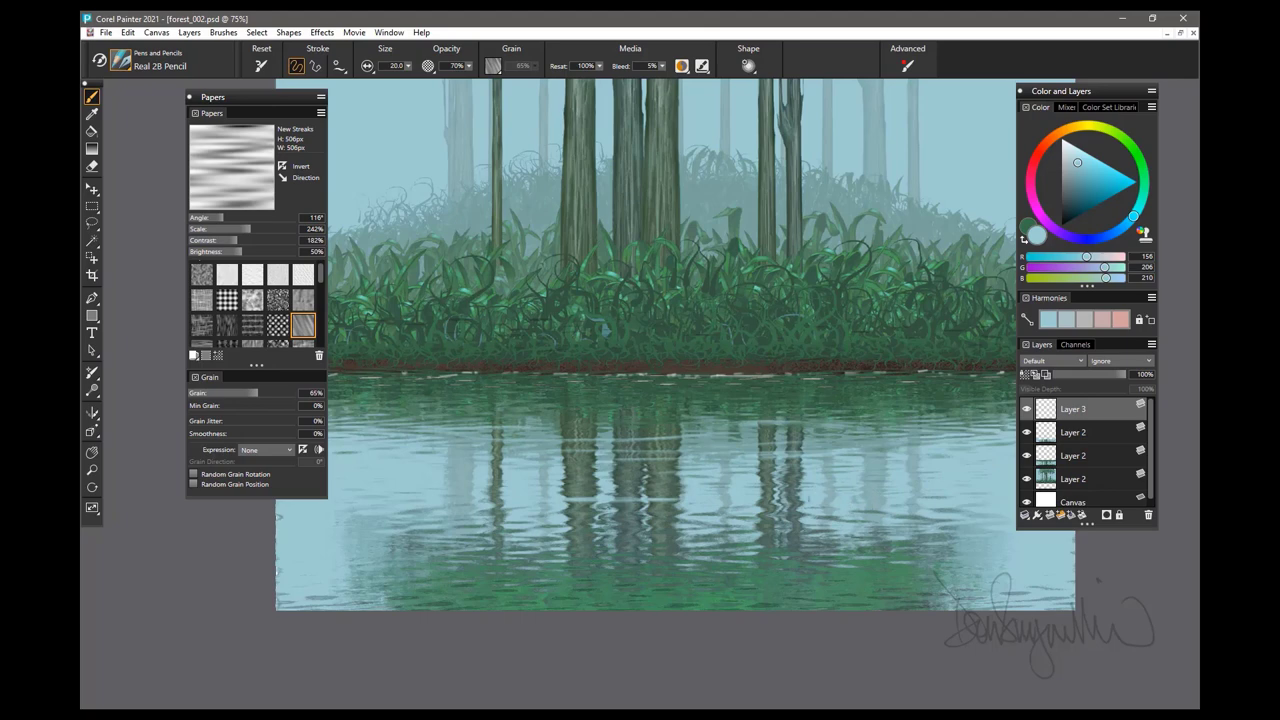
{"action": "left_click_drag", "start_coordinate": [758, 493], "coordinate": [808, 483]}
Pencil ripple lines in sampled dark green (RGB 53, 99, 69) below the bank reflection and in sampled sky blue (RGB 156, 206, 210) over the foliage reflection.
{"action": "left_click", "coordinate": [749, 405], "text": "alt"}
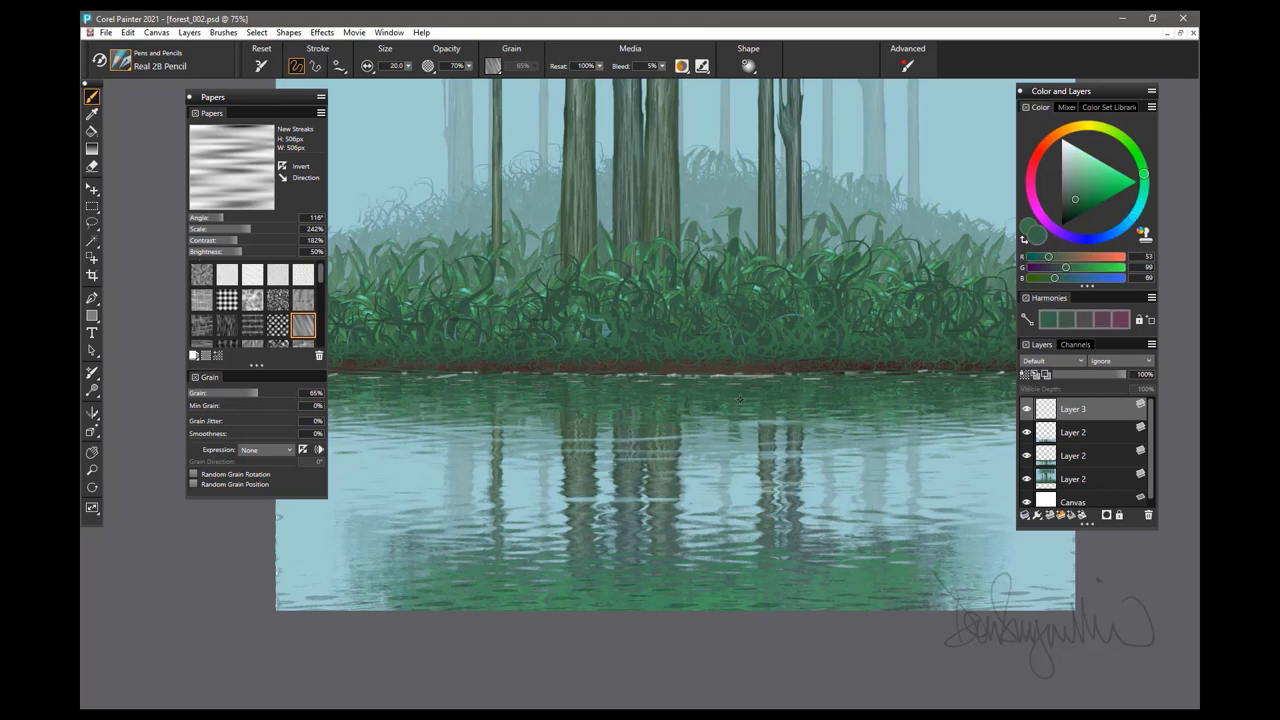
{"action": "left_click_drag", "start_coordinate": [690, 428], "coordinate": [836, 426]}
{"action": "left_click", "coordinate": [965, 545], "text": "alt"}
{"action": "left_click_drag", "start_coordinate": [958, 557], "coordinate": [689, 562]}
{"action": "mouse_move", "coordinate": [728, 513]}
{"action": "left_mouse_down"}
{"action": "mouse_move", "coordinate": [590, 506]}
{"action": "mouse_move", "coordinate": [680, 518]}
{"action": "left_mouse_up"}
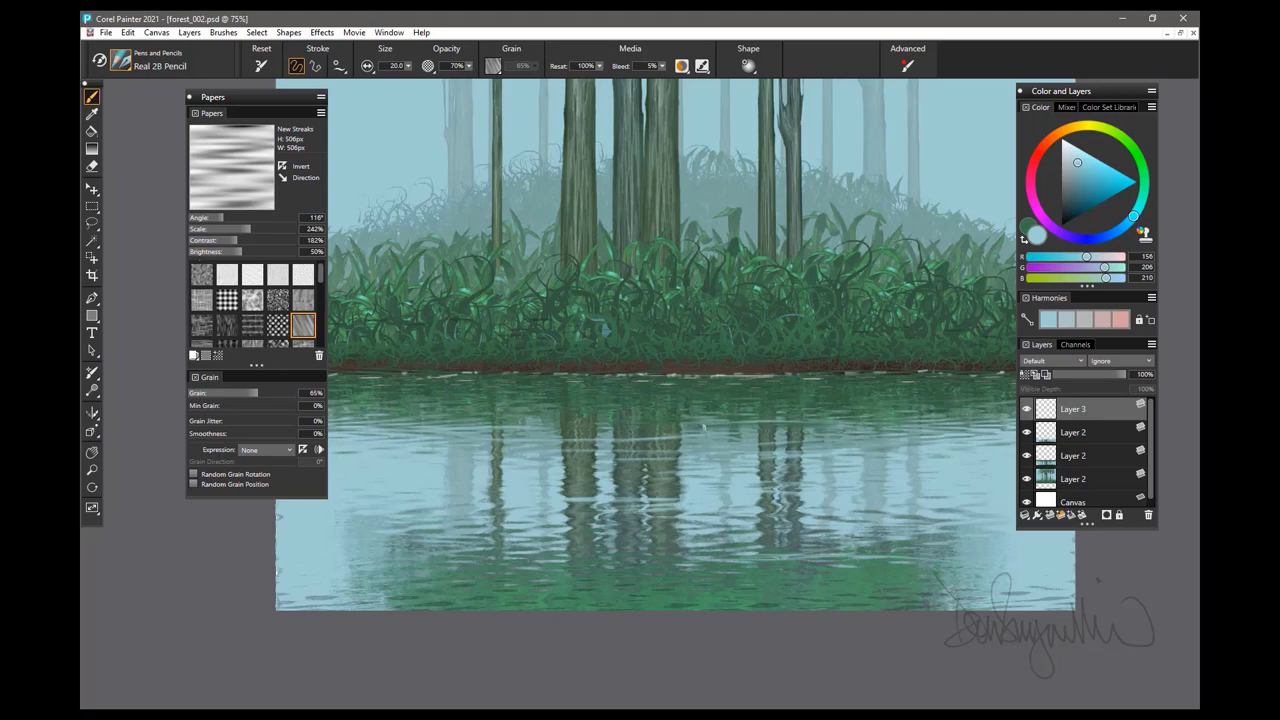
Set the colour to white (RGB 255, 255, 255) and pencil short sparkle highlights on the ripples around the trunk reflections.
{"action": "left_click_drag", "start_coordinate": [1075, 152], "coordinate": [1060, 137]}
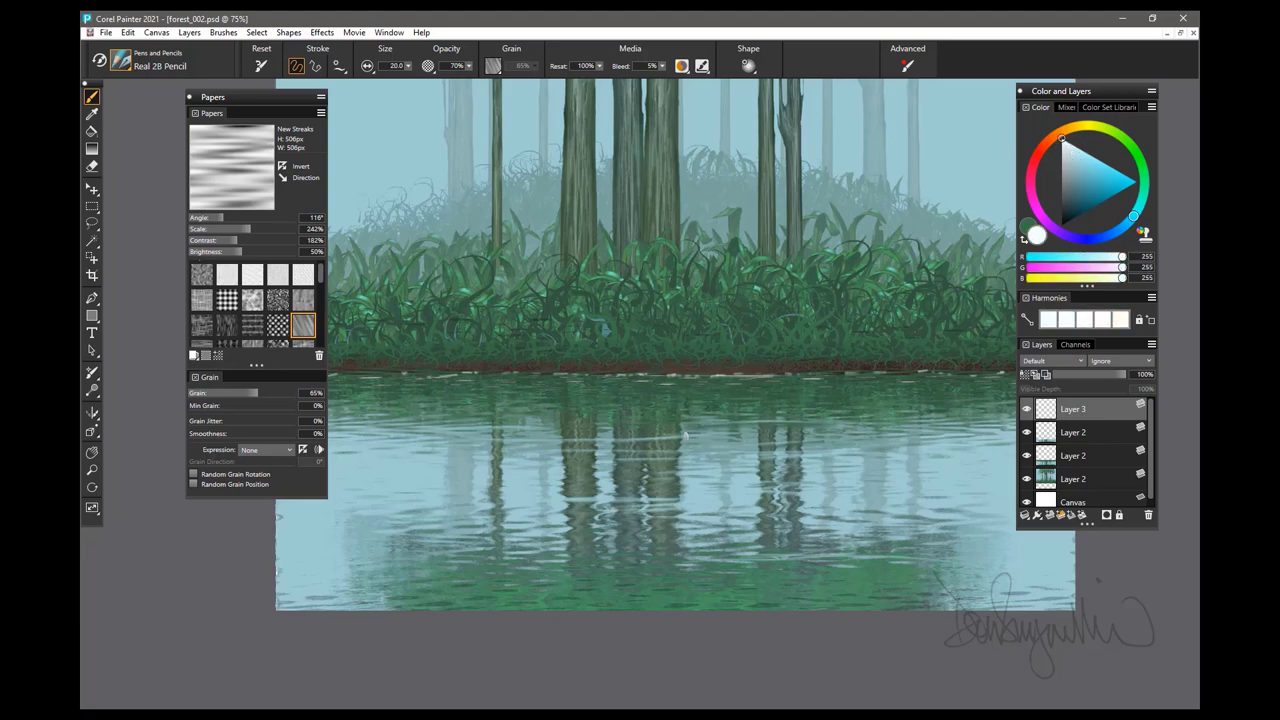
{"action": "left_click_drag", "start_coordinate": [691, 437], "coordinate": [704, 437]}
{"action": "left_click_drag", "start_coordinate": [710, 437], "coordinate": [757, 422]}
{"action": "left_click_drag", "start_coordinate": [845, 424], "coordinate": [852, 424]}
{"action": "mouse_move", "coordinate": [484, 437]}
{"action": "left_mouse_down"}
{"action": "mouse_move", "coordinate": [520, 441]}
{"action": "mouse_move", "coordinate": [530, 426]}
{"action": "left_mouse_up"}
{"action": "left_click_drag", "start_coordinate": [785, 484], "coordinate": [806, 486]}
Review the whole painting at 50% zoom and locate Glass Distortion among the Focus effects.
{"action": "key", "text": "ctrl+minus"}
{"action": "key", "text": "ctrl+minus"}
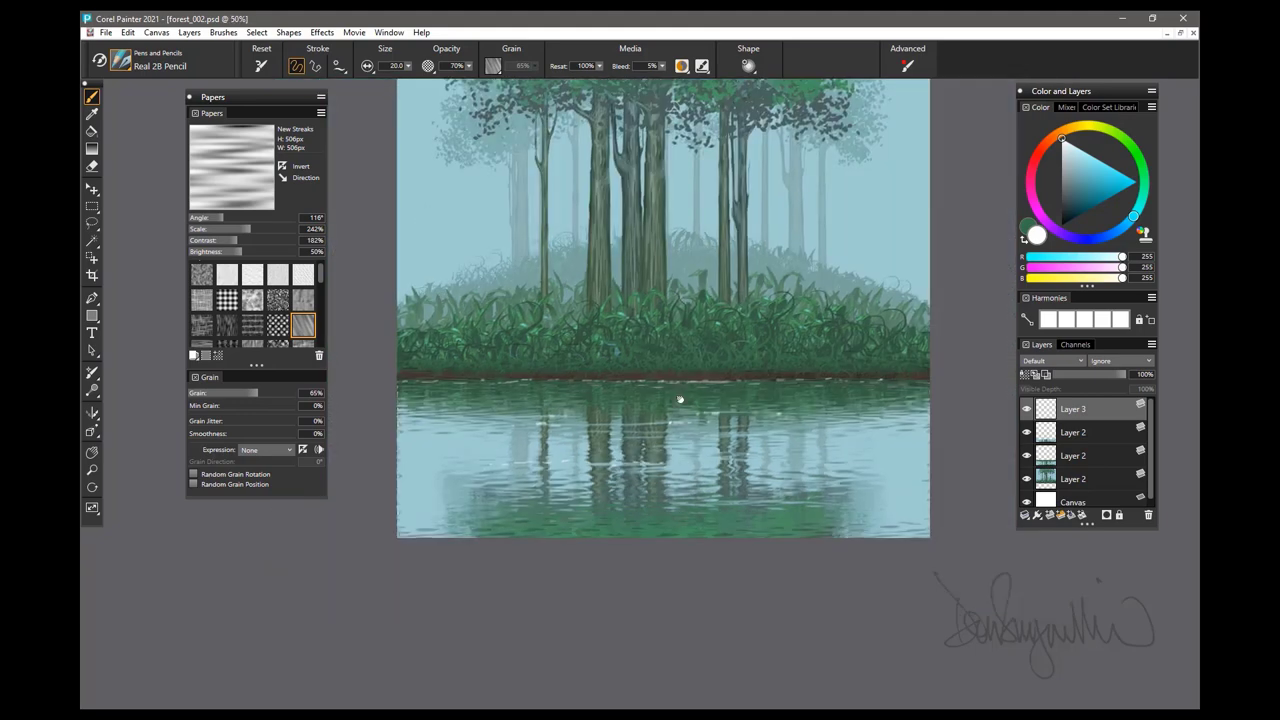
{"action": "left_click_drag", "start_coordinate": [680, 400], "coordinate": [669, 505]}
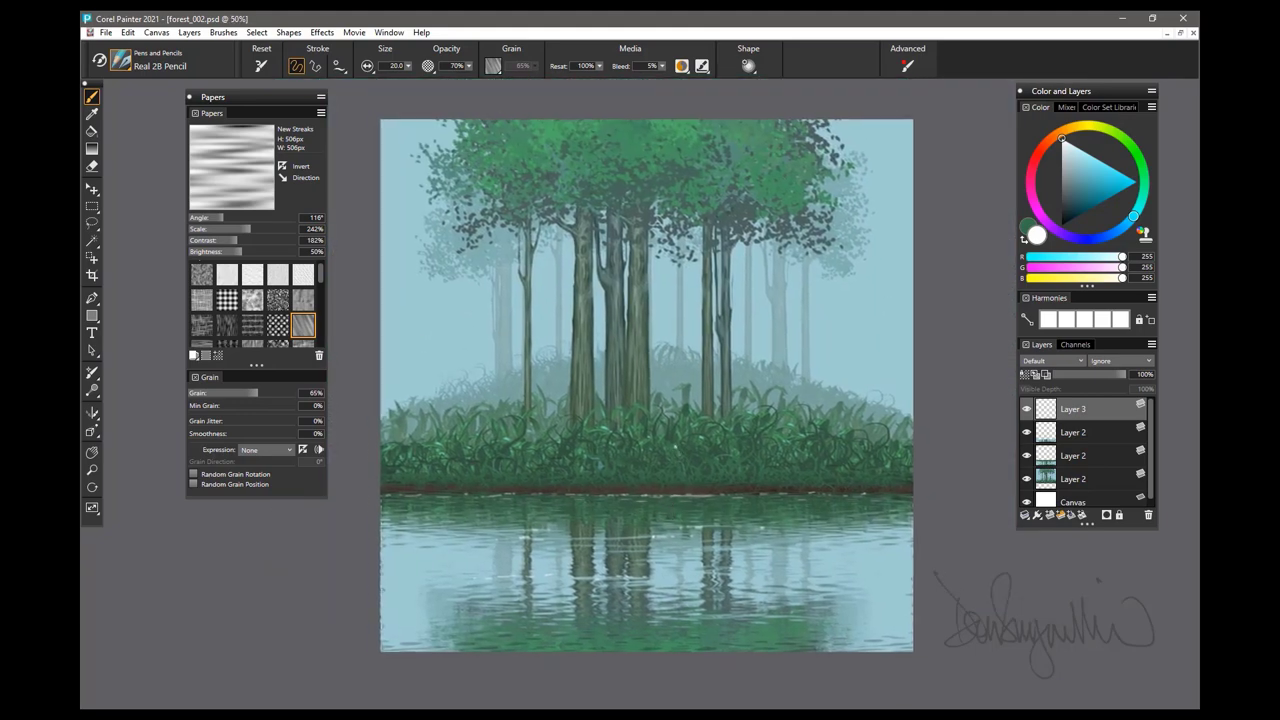
{"action": "left_click", "coordinate": [321, 33]}
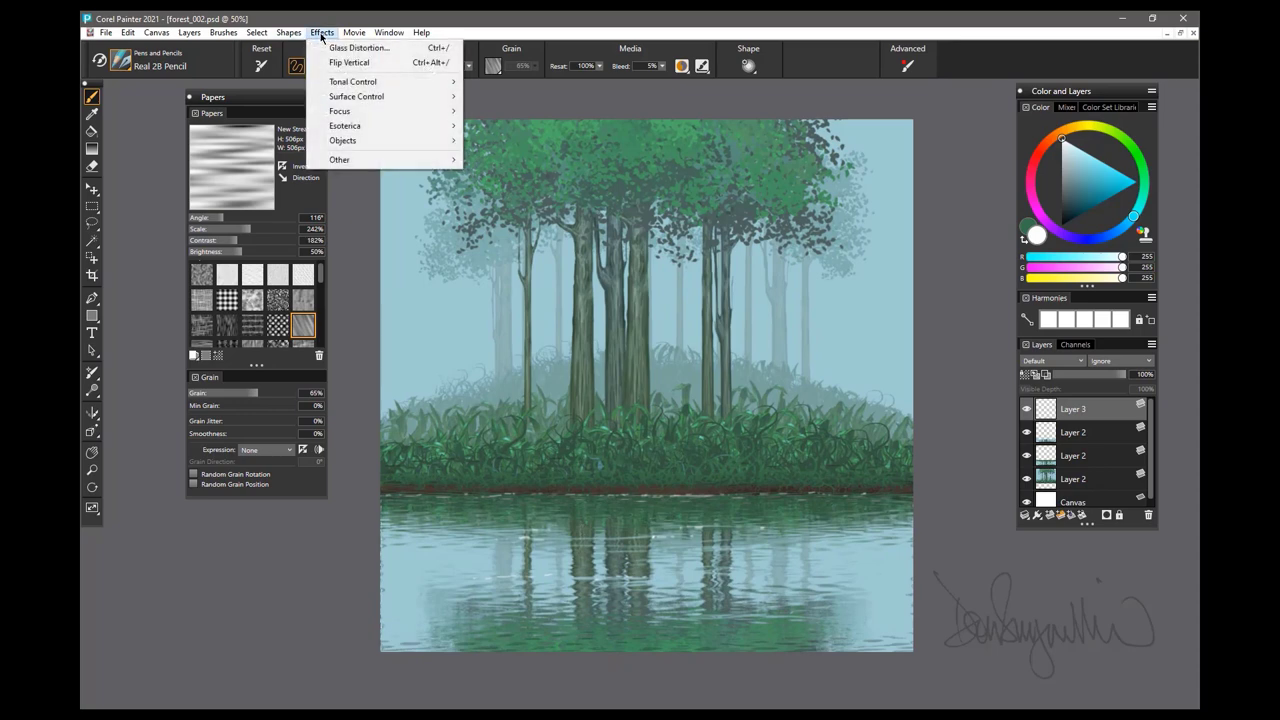
{"action": "mouse_move", "coordinate": [340, 113]}
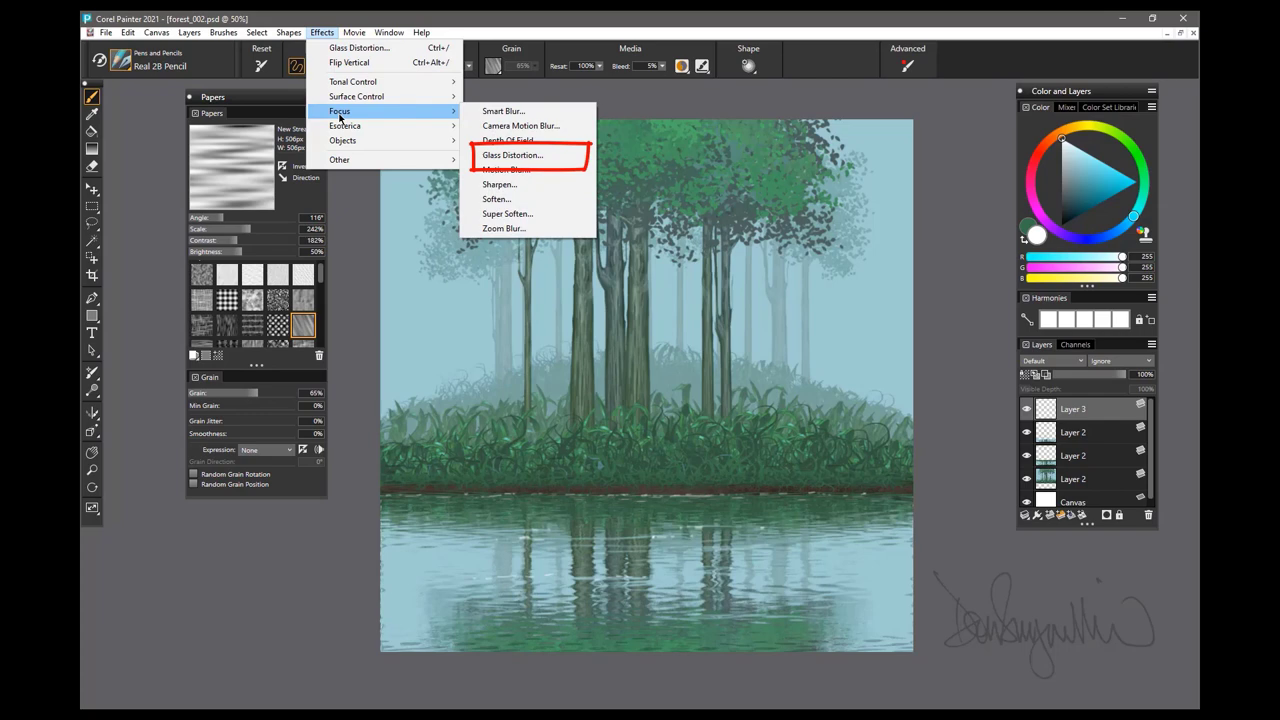
{"action": "left_click", "coordinate": [234, 95]}
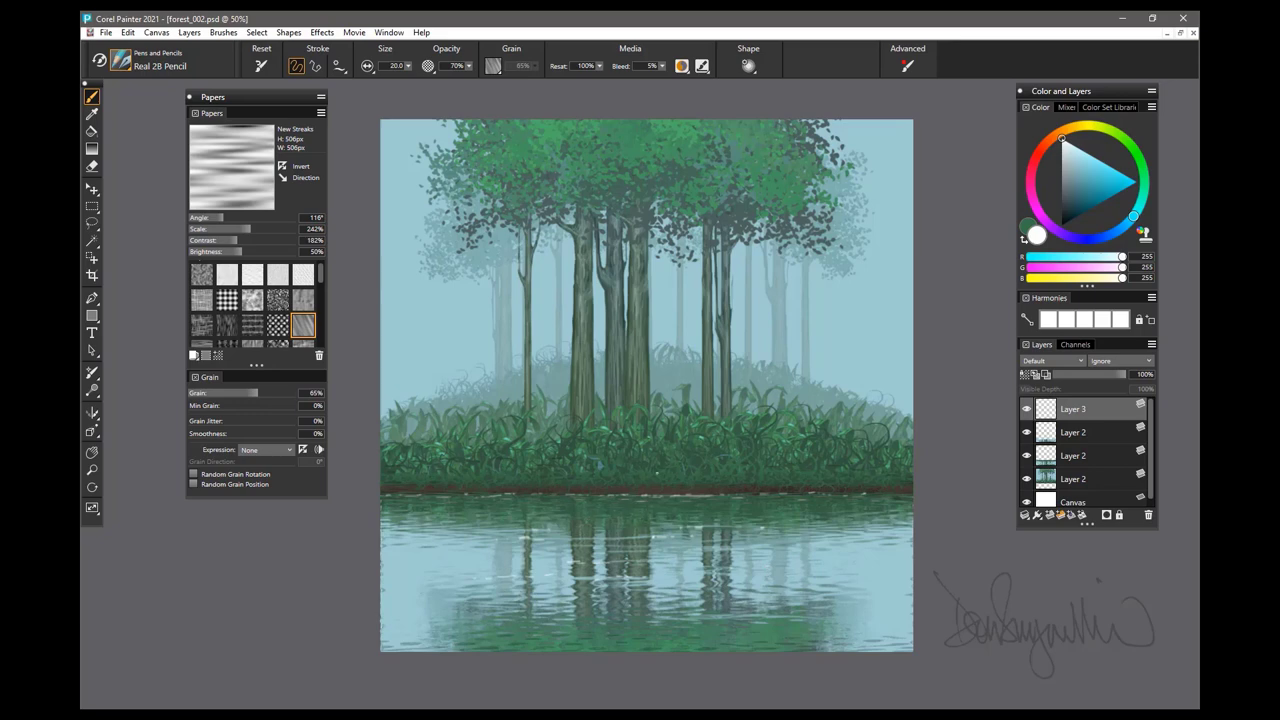
Sample the sky blue of the water (RGB 156, 206, 210) and pencil it over the lower-right edge of the green foliage reflection.
{"action": "left_click", "coordinate": [692, 381], "text": "alt"}
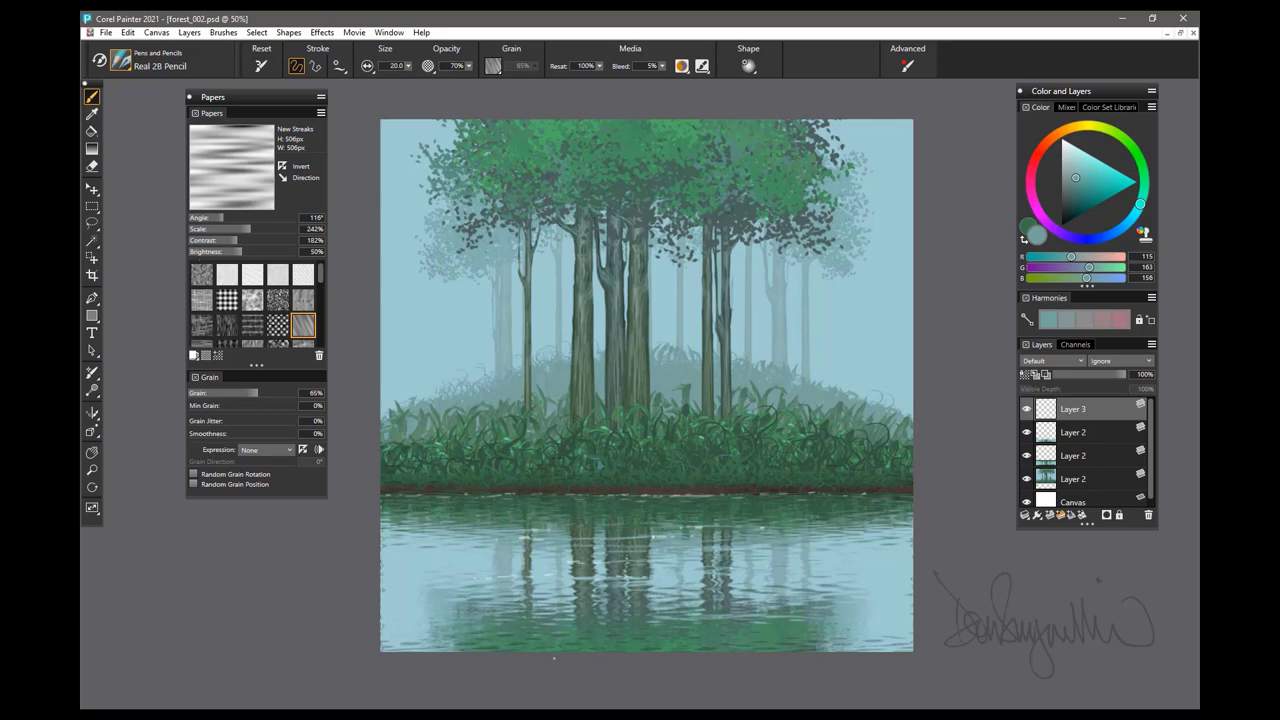
{"action": "left_click", "coordinate": [877, 603], "text": "alt"}
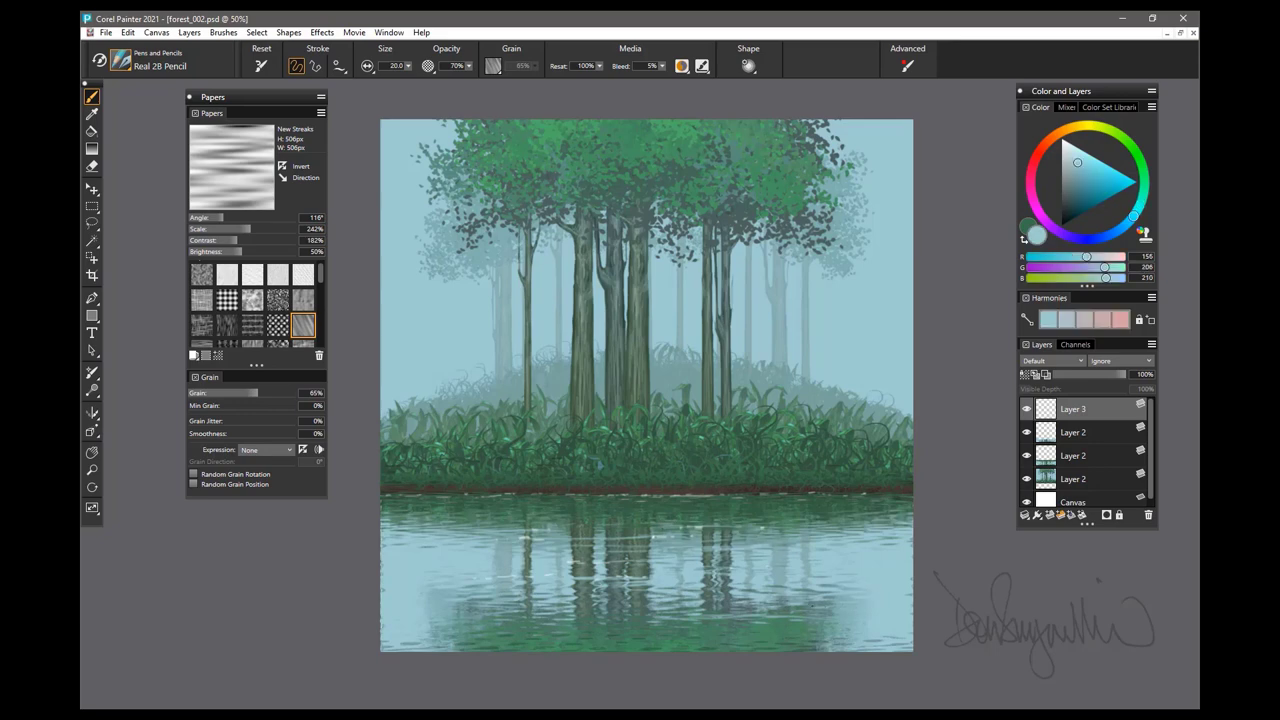
{"action": "left_click_drag", "start_coordinate": [838, 606], "coordinate": [777, 634]}
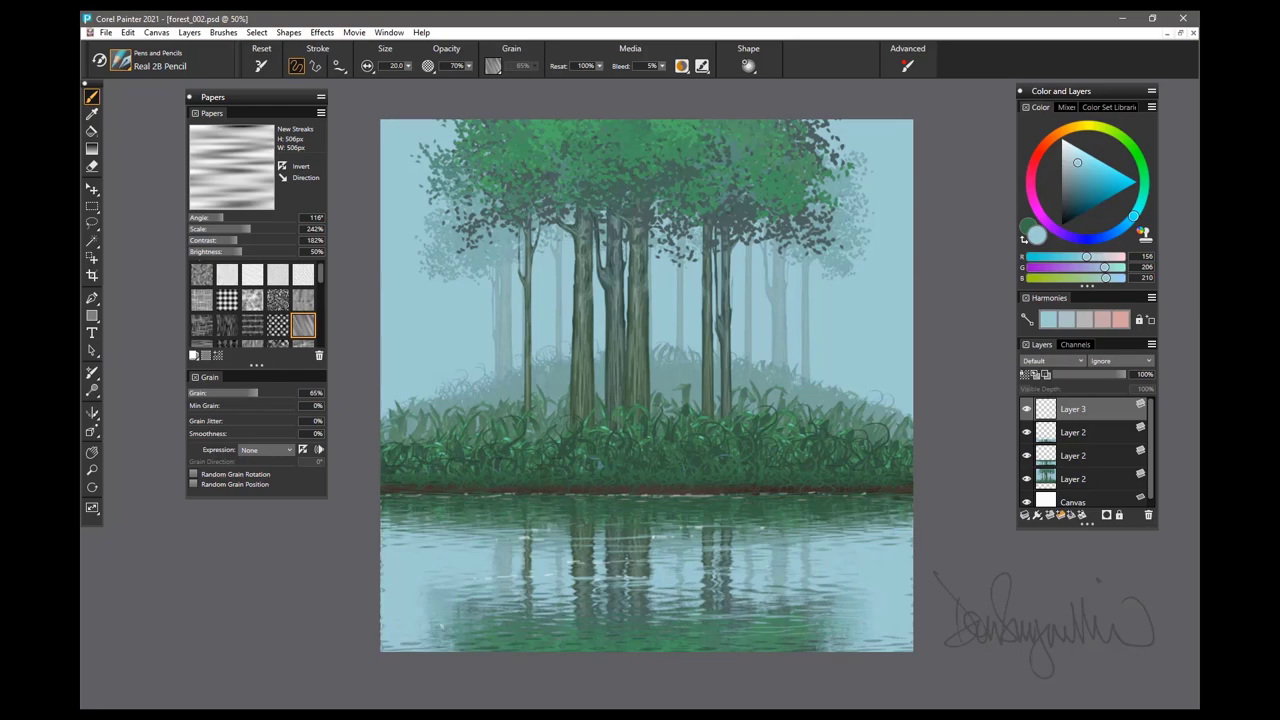